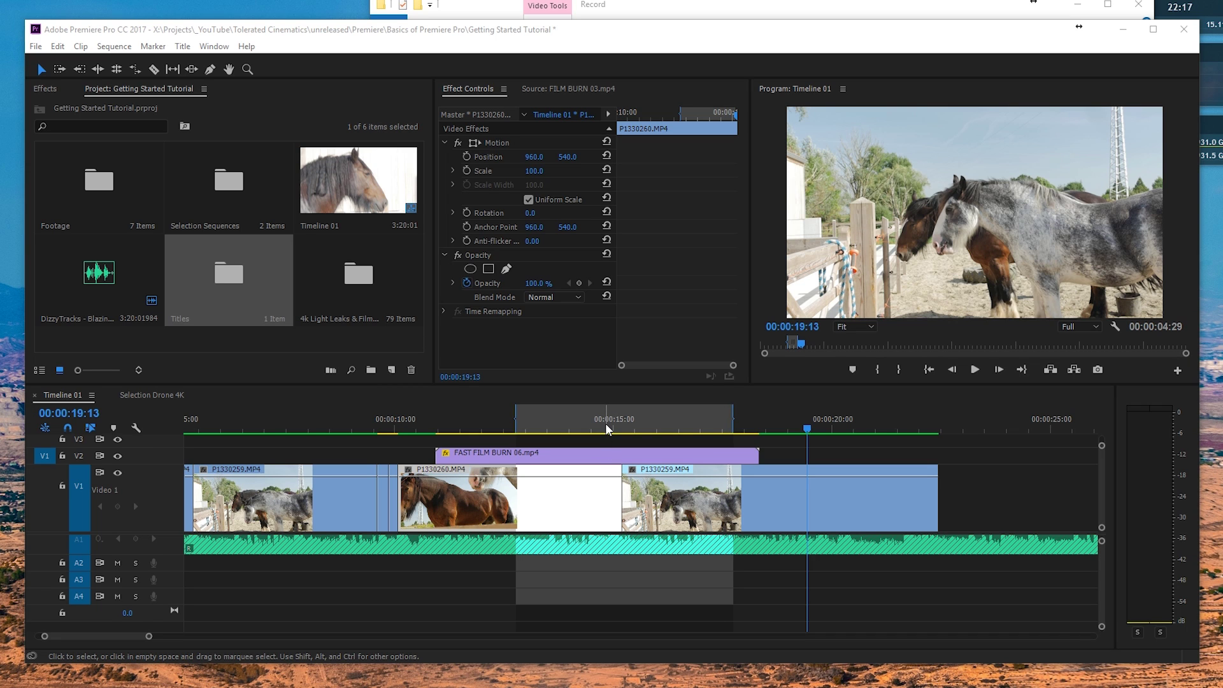
Step: In Timeline 01, scrub to 00:00:16:19 and select the P1330259 and P1330260 clips
drag(606, 425, 535, 430)
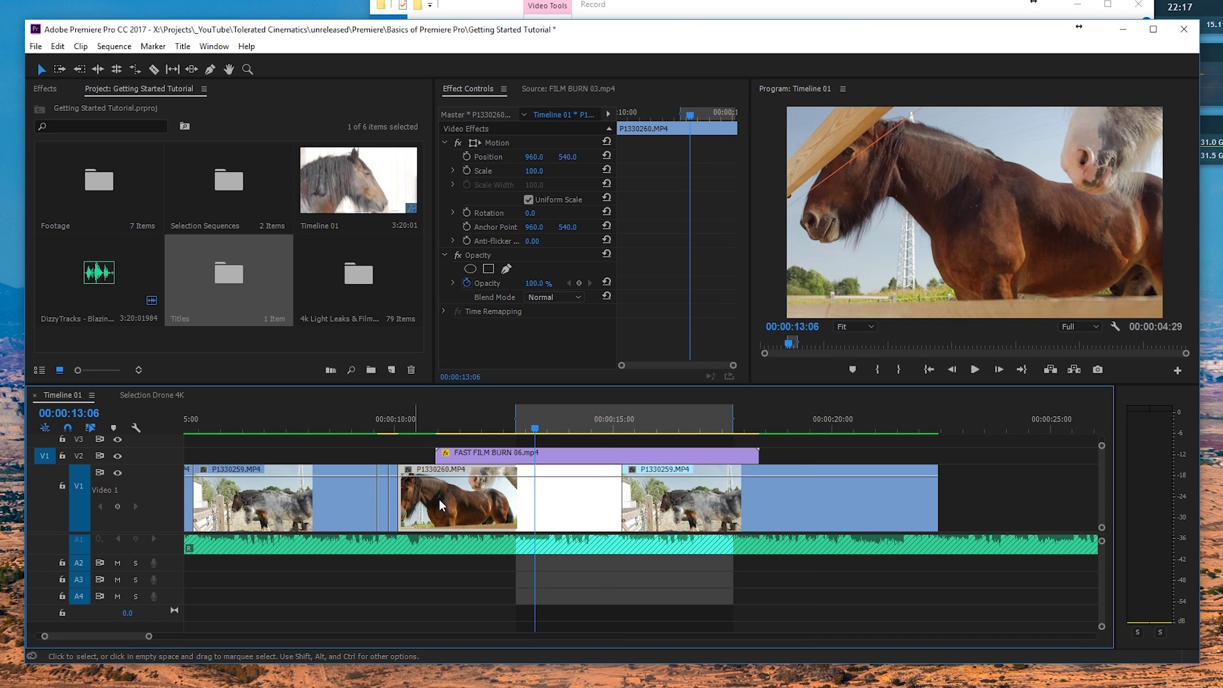
click(384, 499)
click(394, 500)
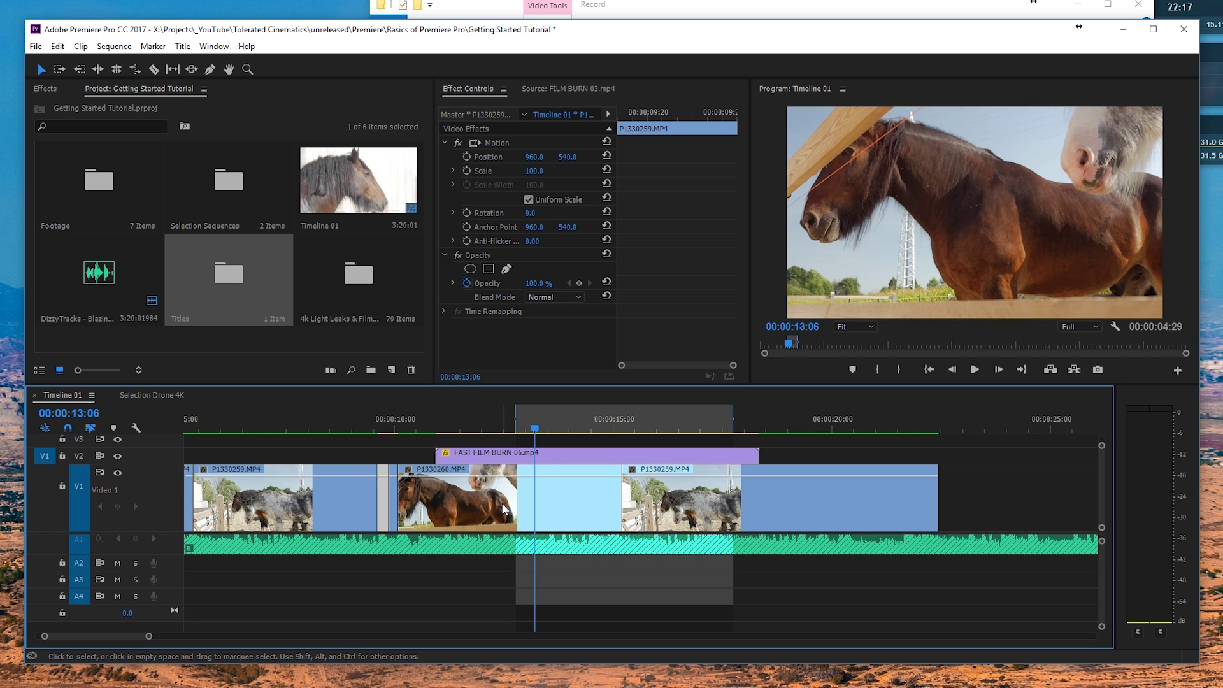
drag(539, 433, 239, 493)
scroll(239, 493, up, 2)
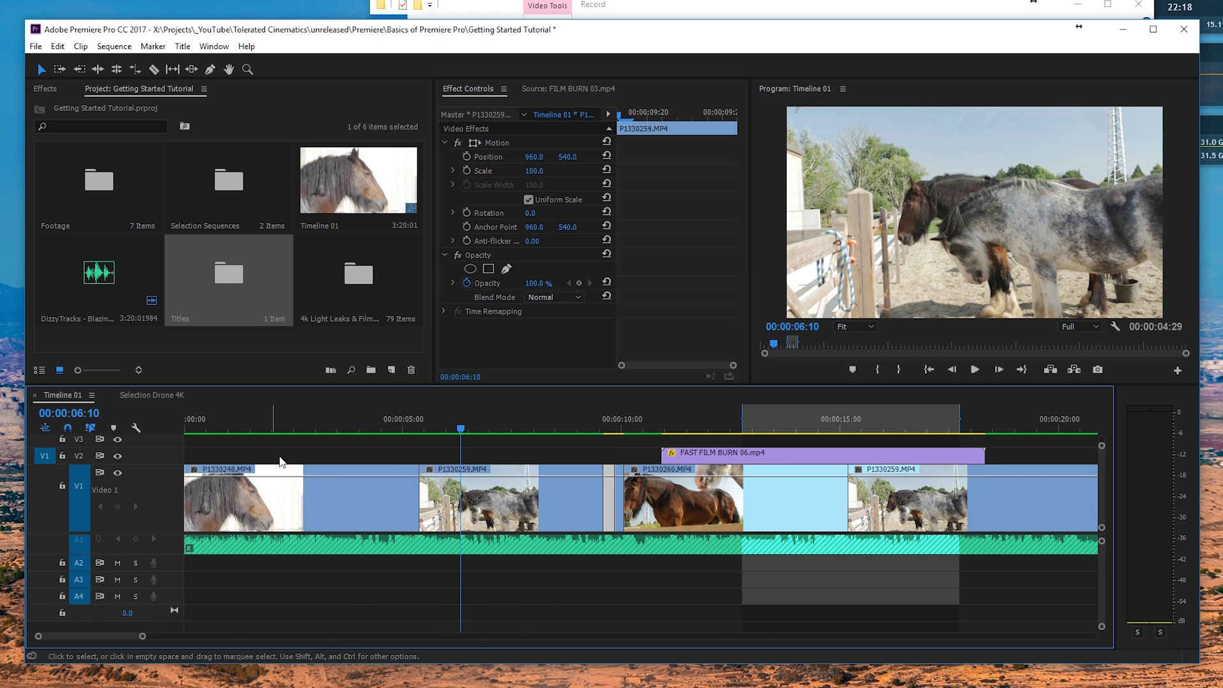
Step: Switch to the Selection Drone 4K sequence, scrub through the drone clip, and return to the start
click(154, 394)
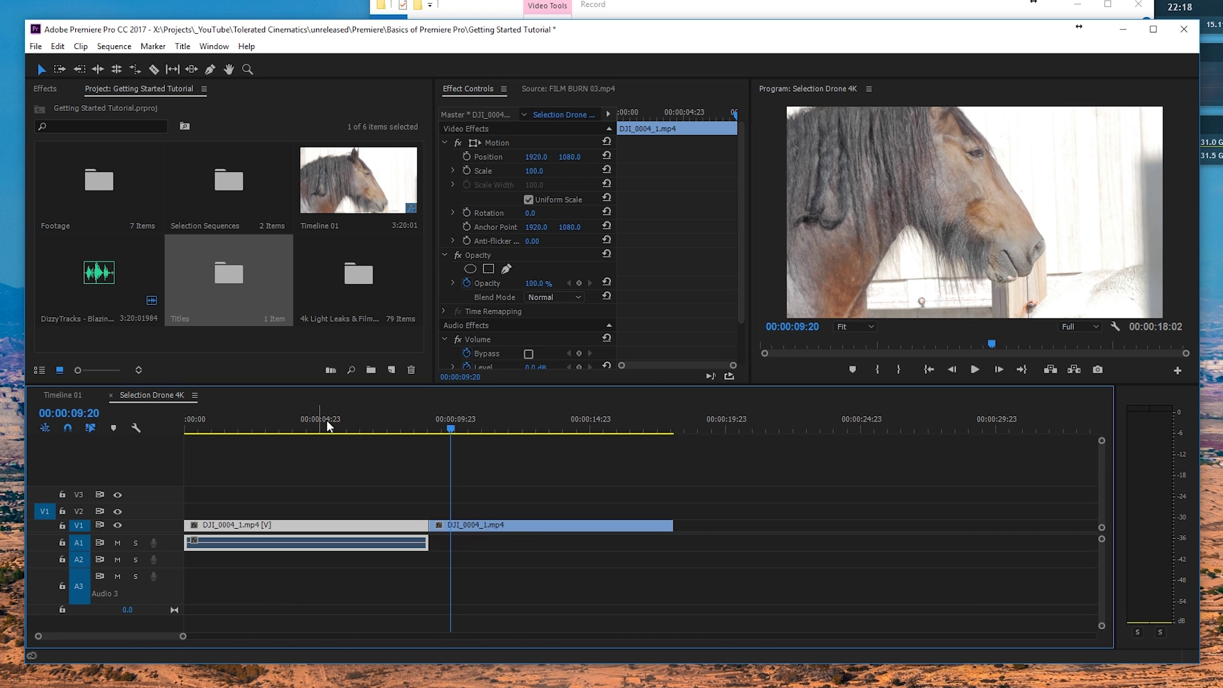
drag(326, 419, 265, 419)
click(302, 503)
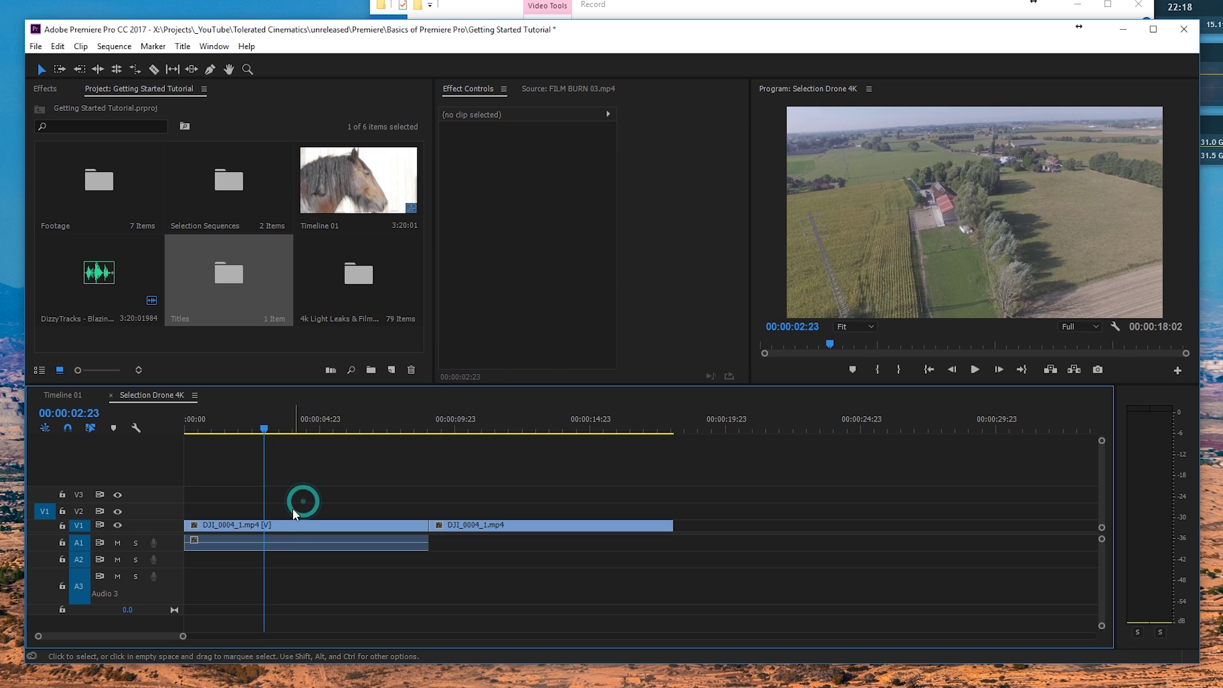
drag(270, 429, 424, 464)
key(Home)
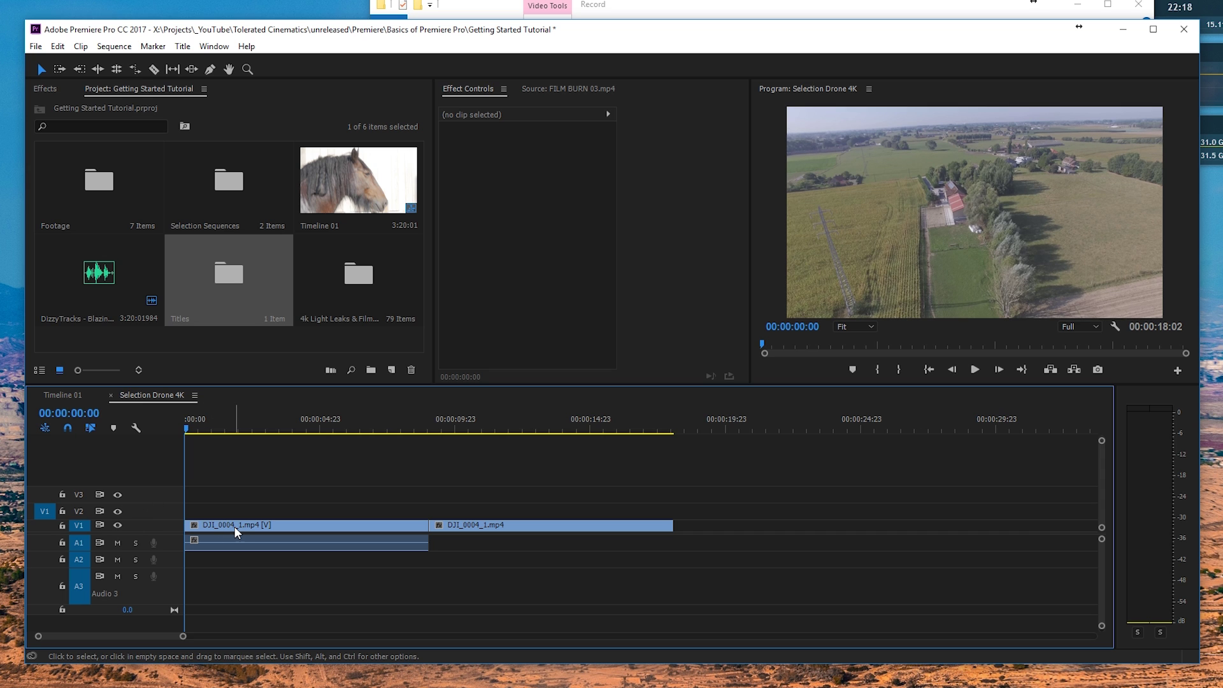
drag(191, 423, 210, 425)
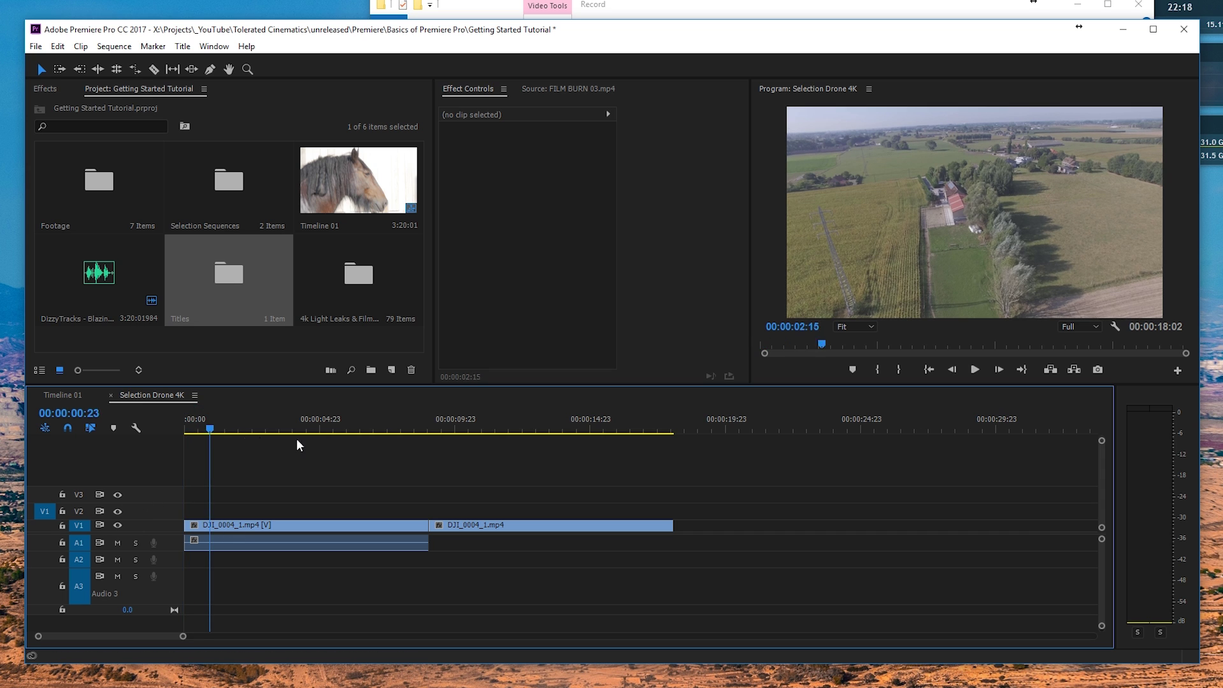
drag(296, 444, 164, 458)
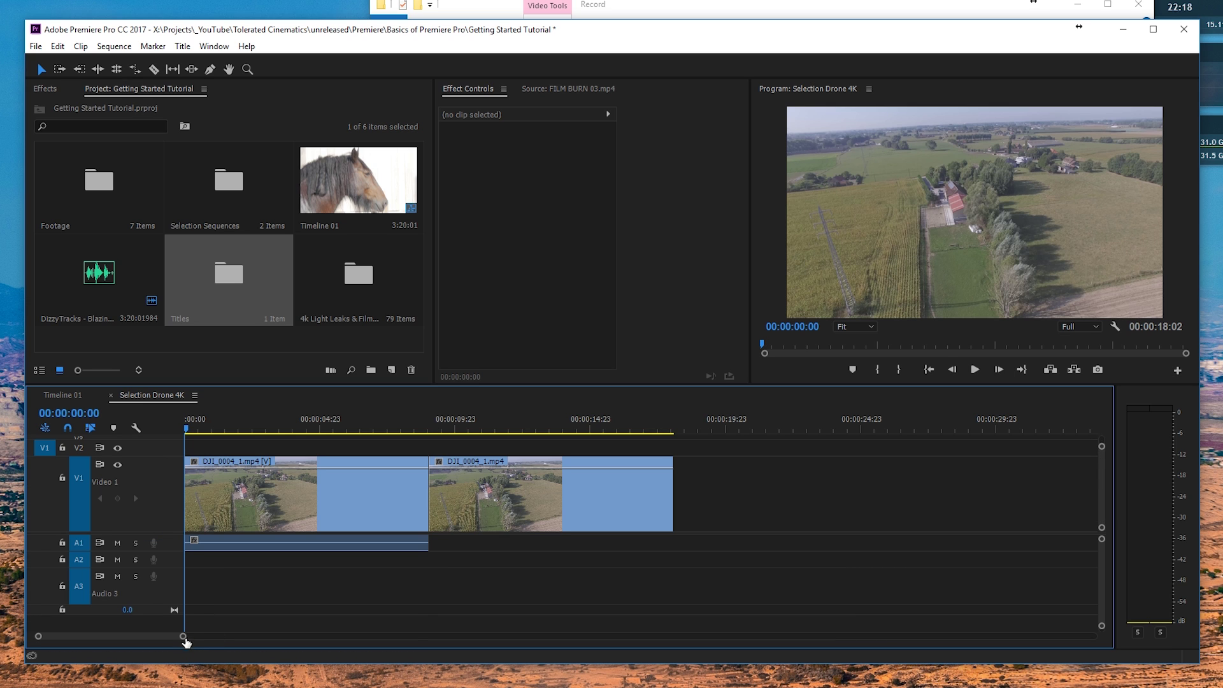
Step: Enlarge the video track and show the DJI_0004_1.mp4 clip's Time Remapping > Speed line
drag(183, 635, 130, 637)
click(299, 506)
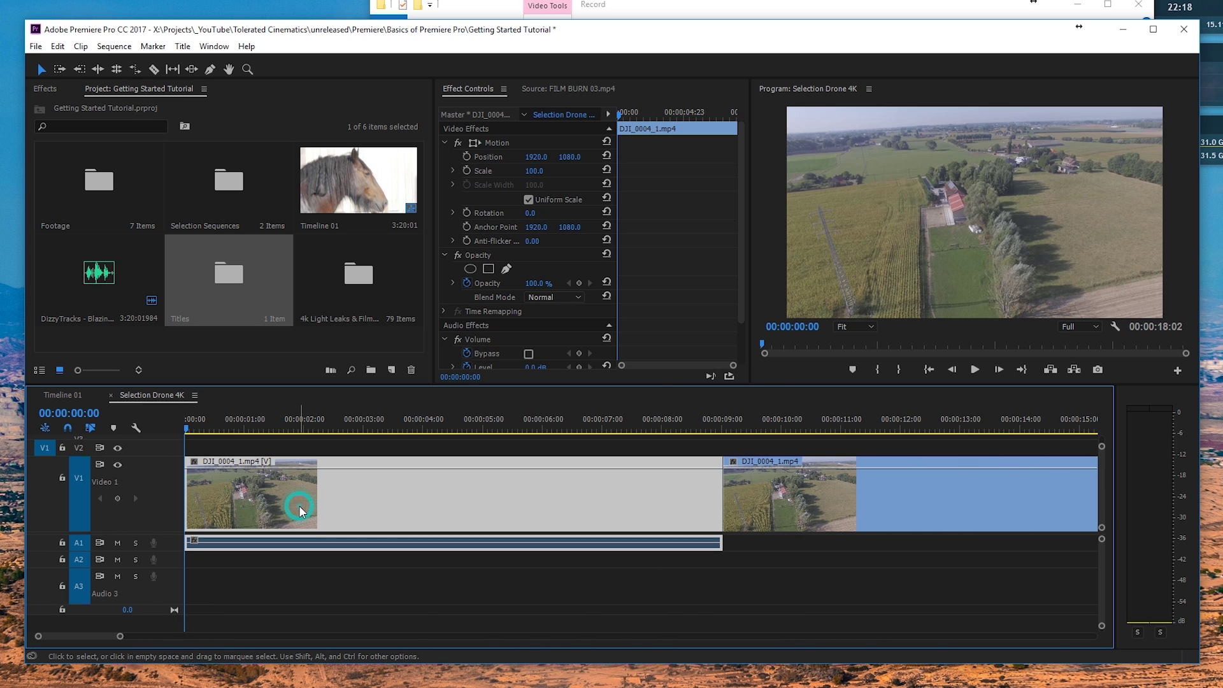
right_click(301, 500)
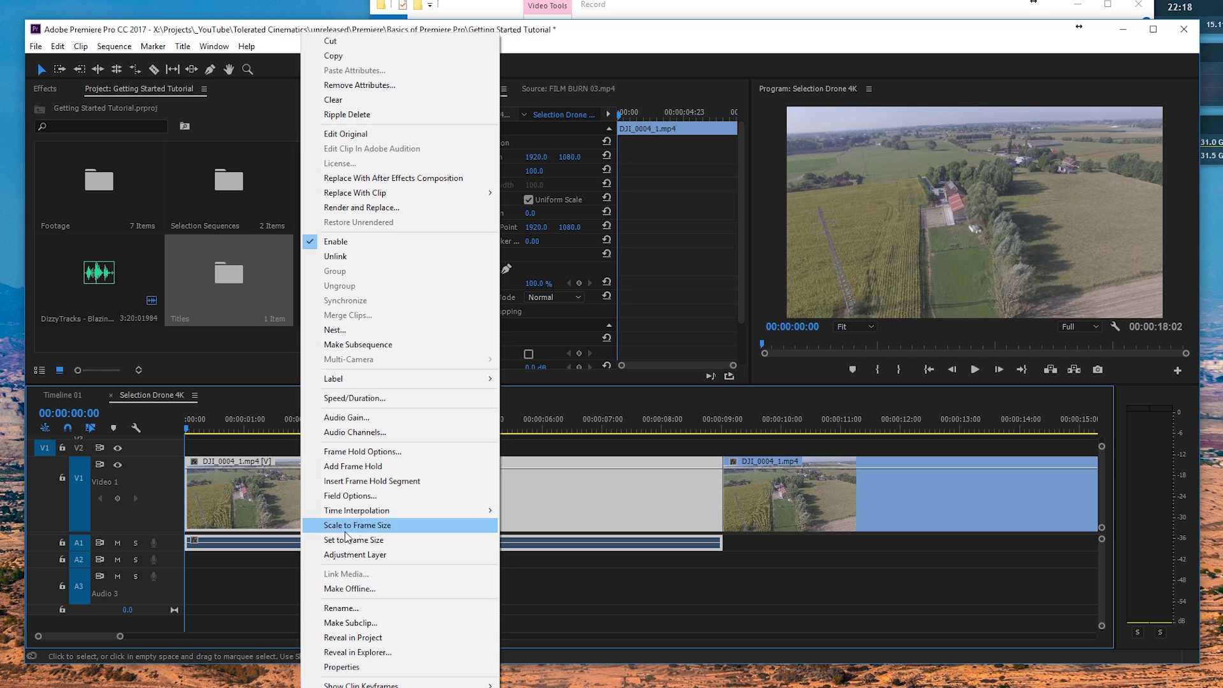
mouse_move(354, 684)
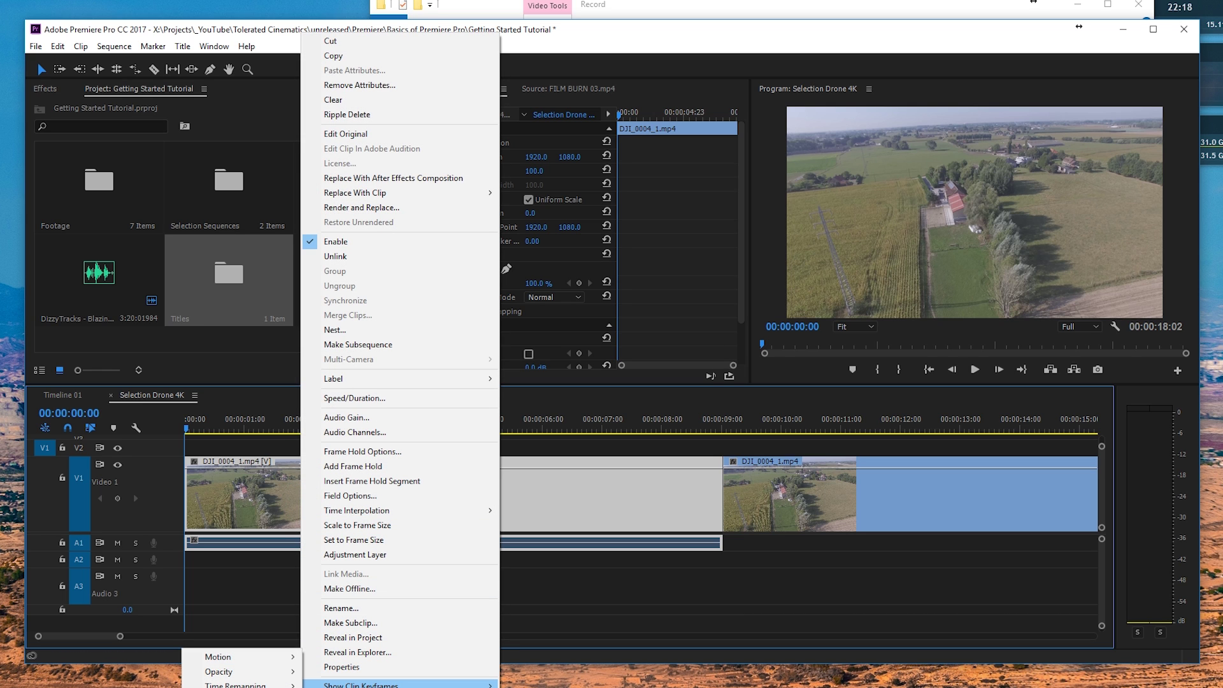
mouse_move(236, 685)
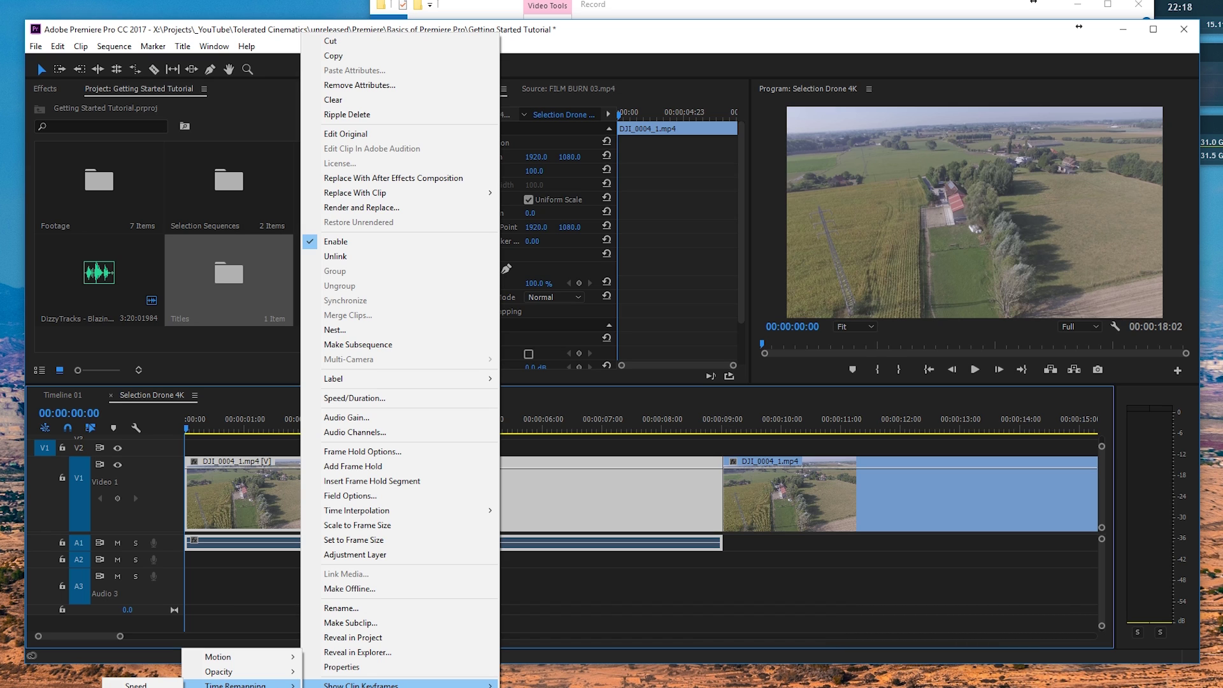
click(140, 685)
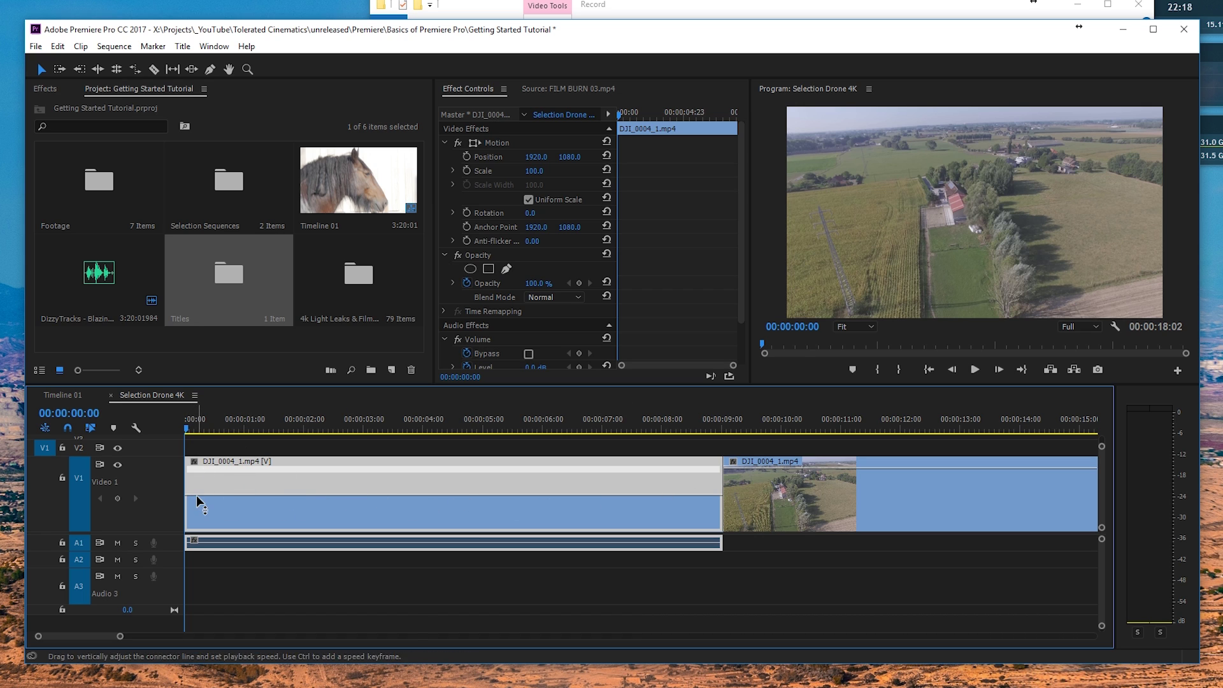
Step: Add a speed keyframe on the drone clip's speed line at about 00:00:05:17
drag(192, 424, 525, 438)
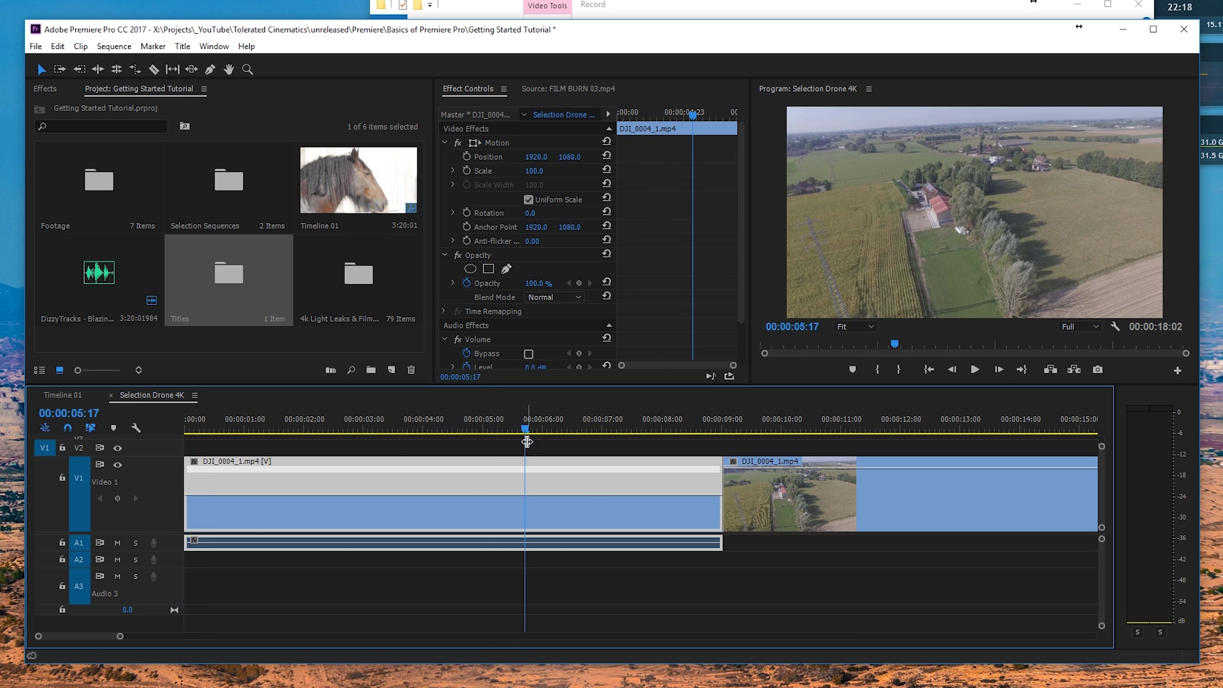
click(118, 498)
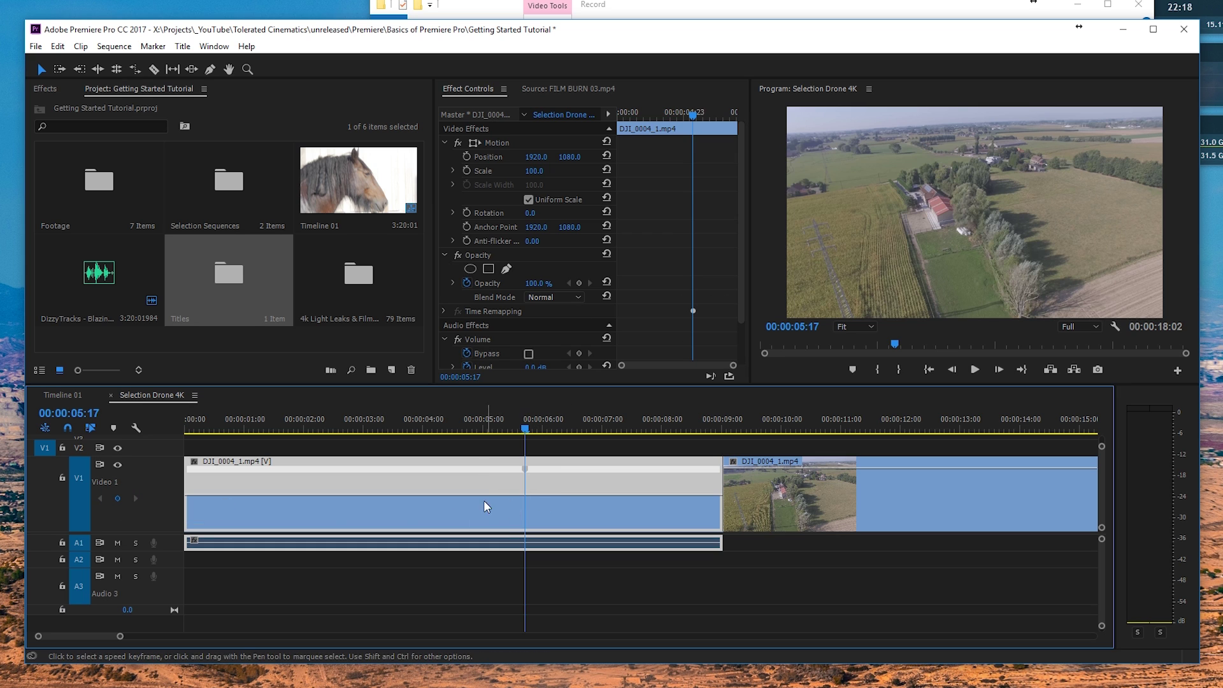
drag(525, 423, 626, 496)
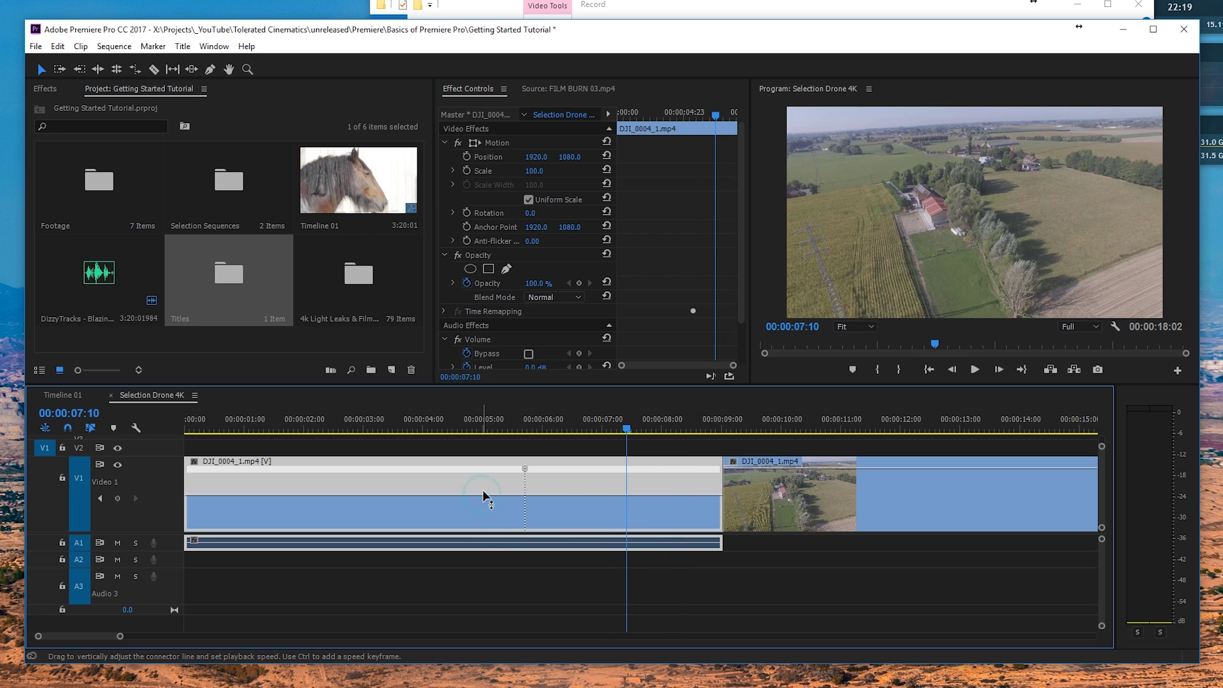
Step: Raise the speed of the section before the keyframe to 946% and zoom the timeline
drag(481, 498, 476, 24)
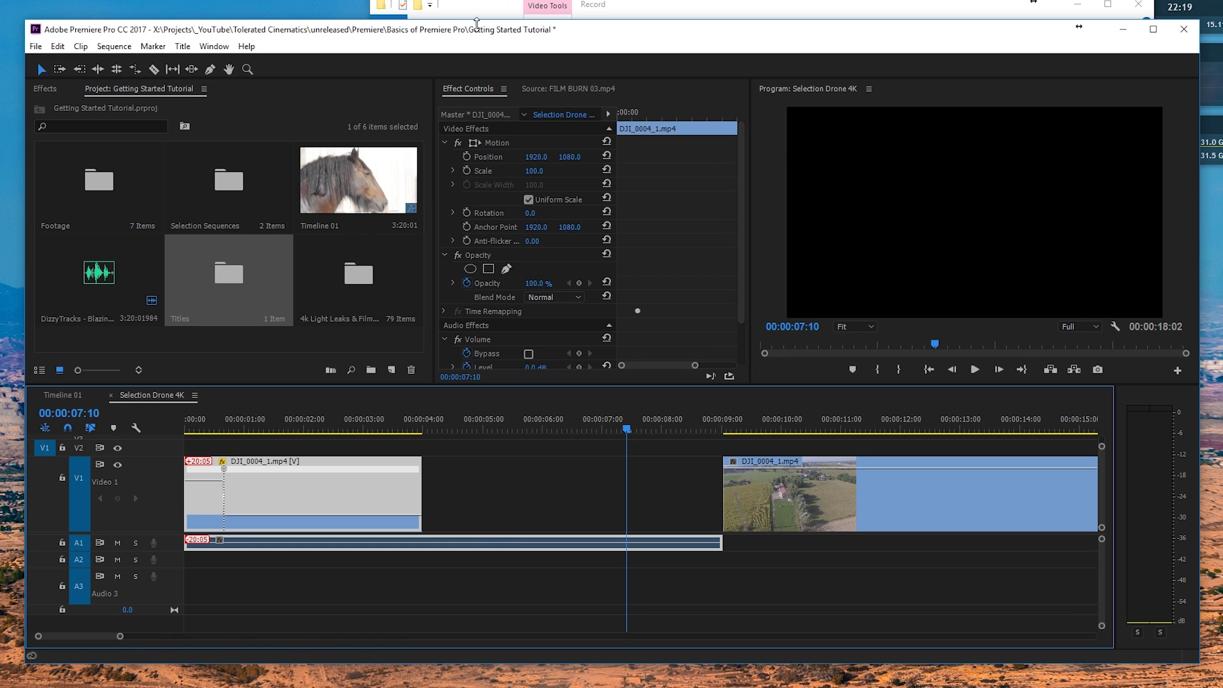
drag(201, 485, 193, 460)
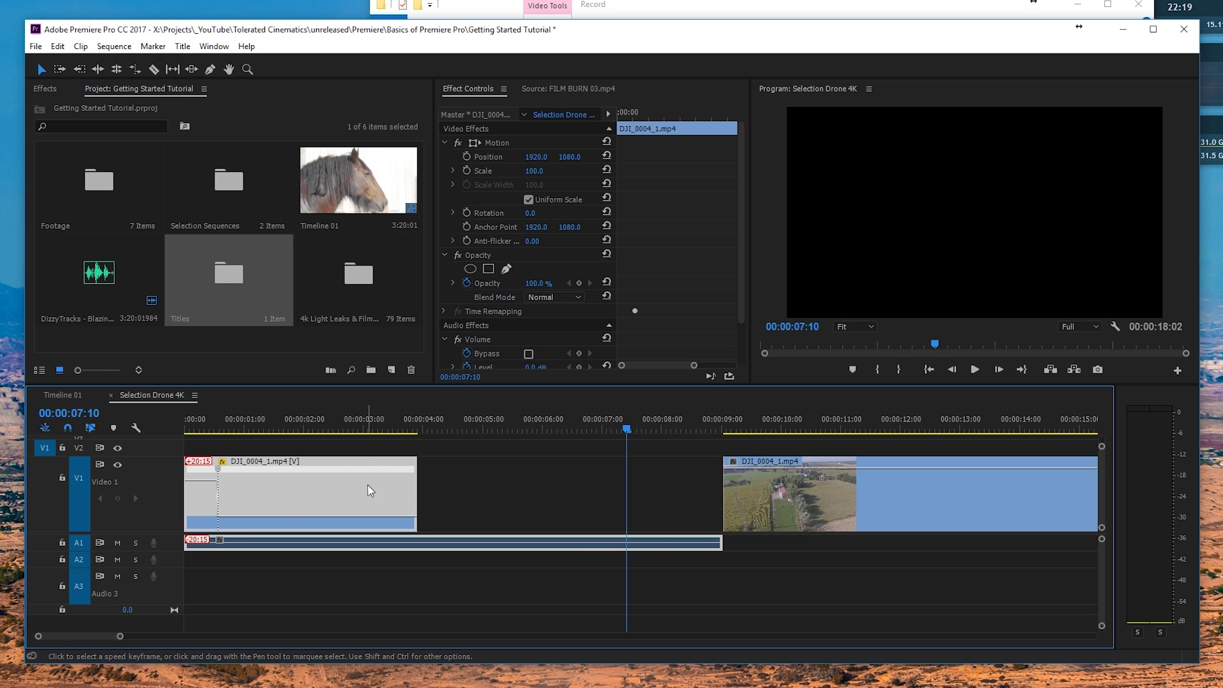
scroll(303, 490, up, 2)
scroll(304, 490, up, 2)
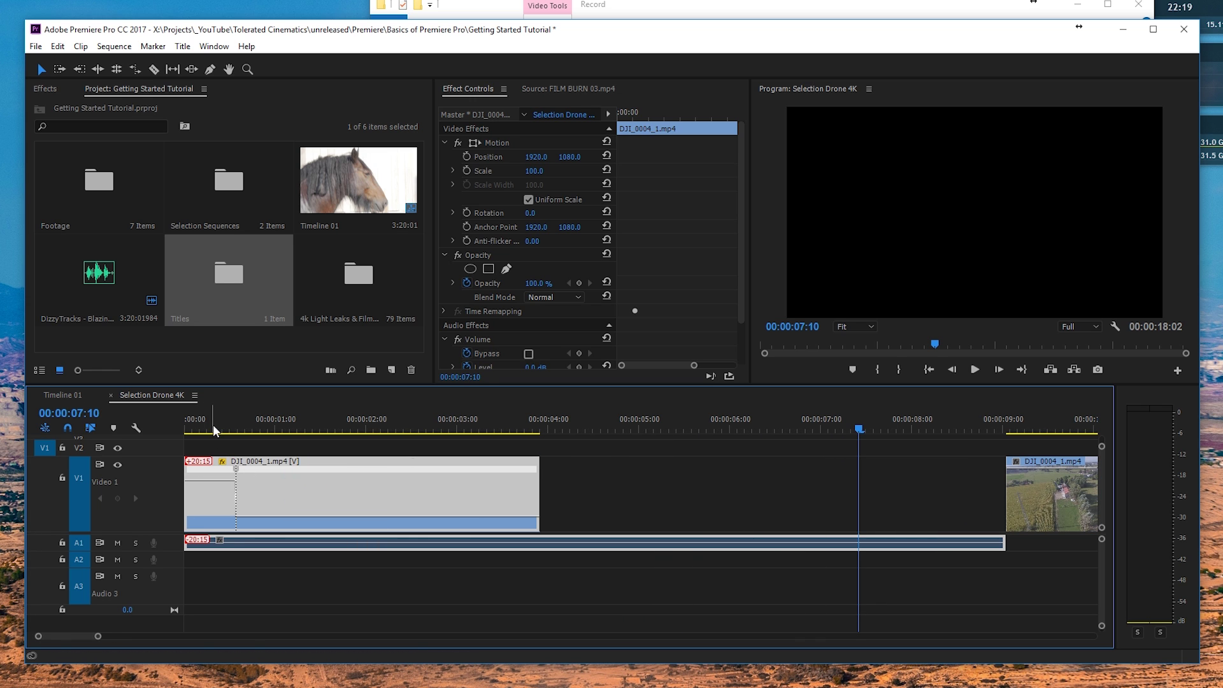
Step: Play the sequence from the start, then move the playhead to 00:00:01:16
drag(207, 424, 156, 424)
key(space)
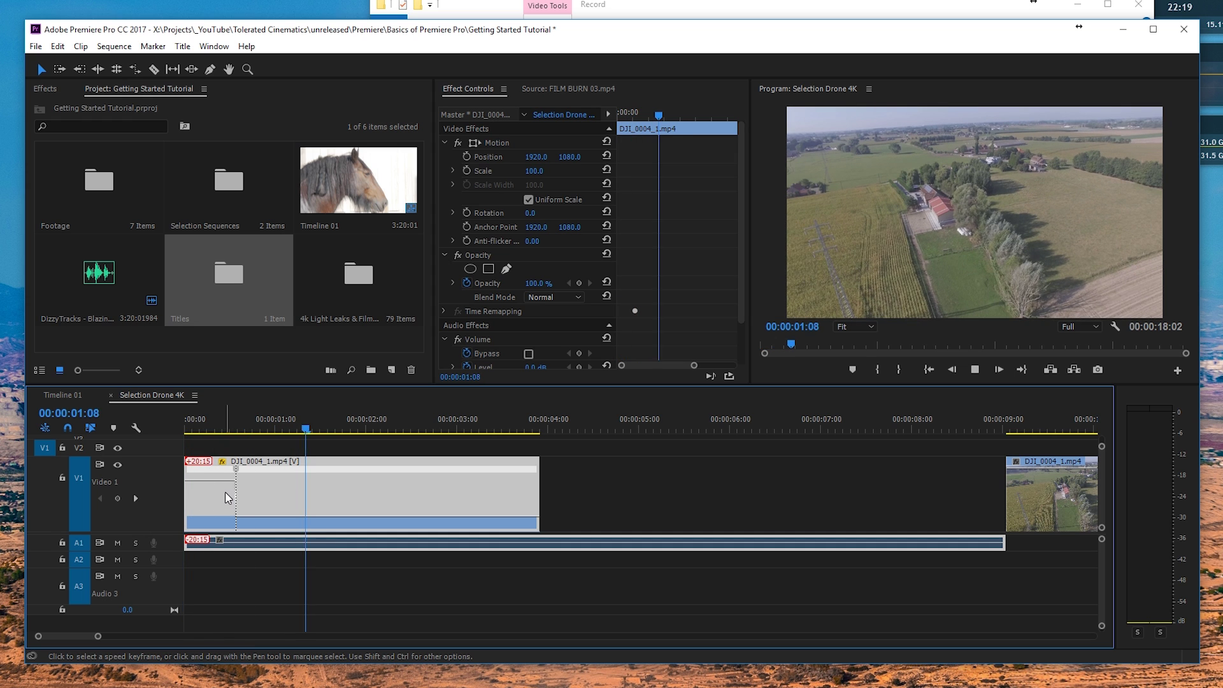
drag(232, 422, 189, 430)
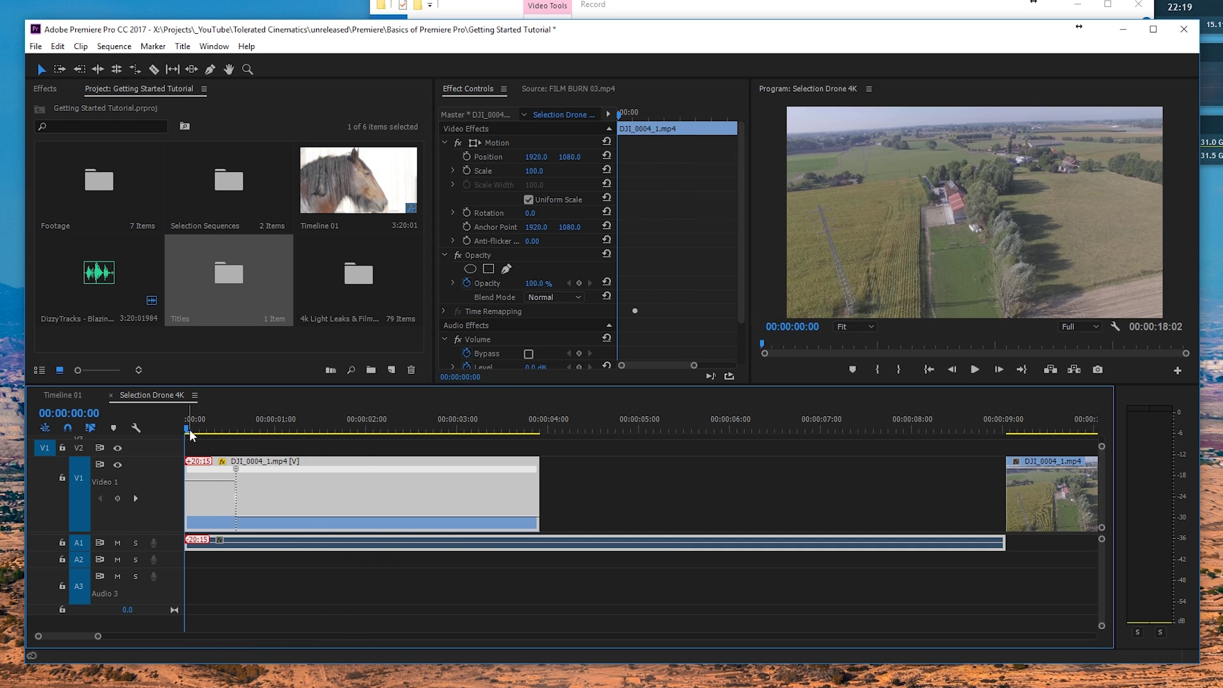
drag(285, 421, 334, 426)
Step: Mark an out point at 00:00:01:16 and render the preview from In to Out
key(o)
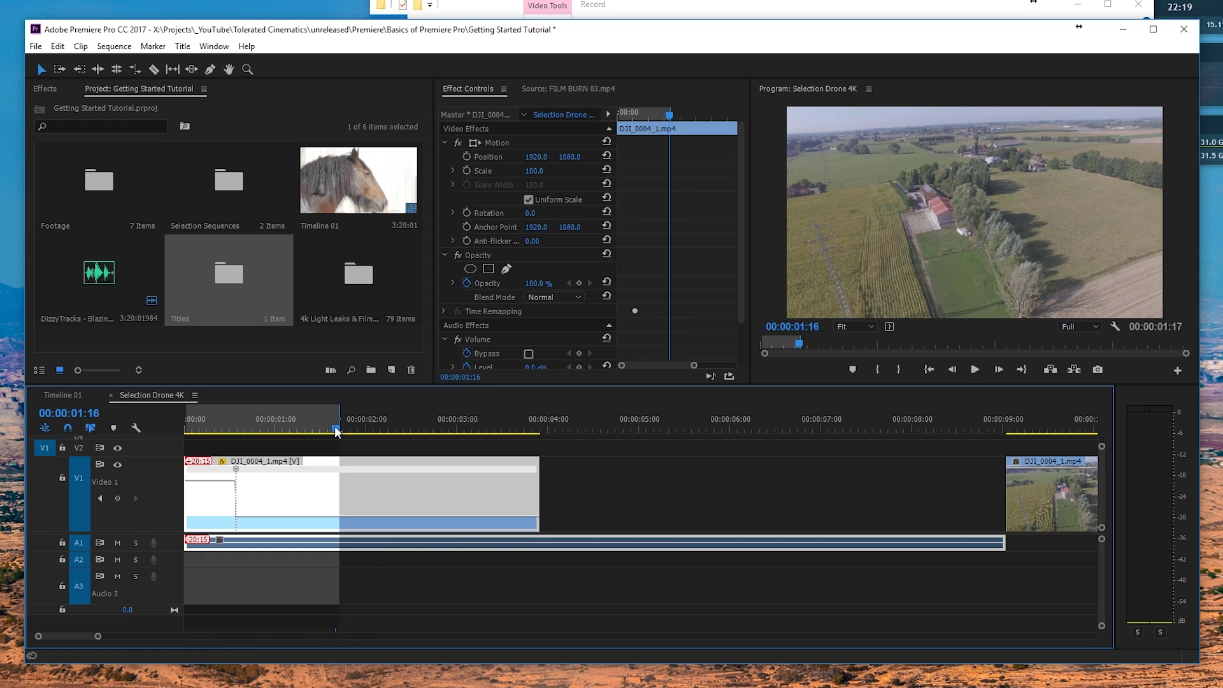
click(111, 45)
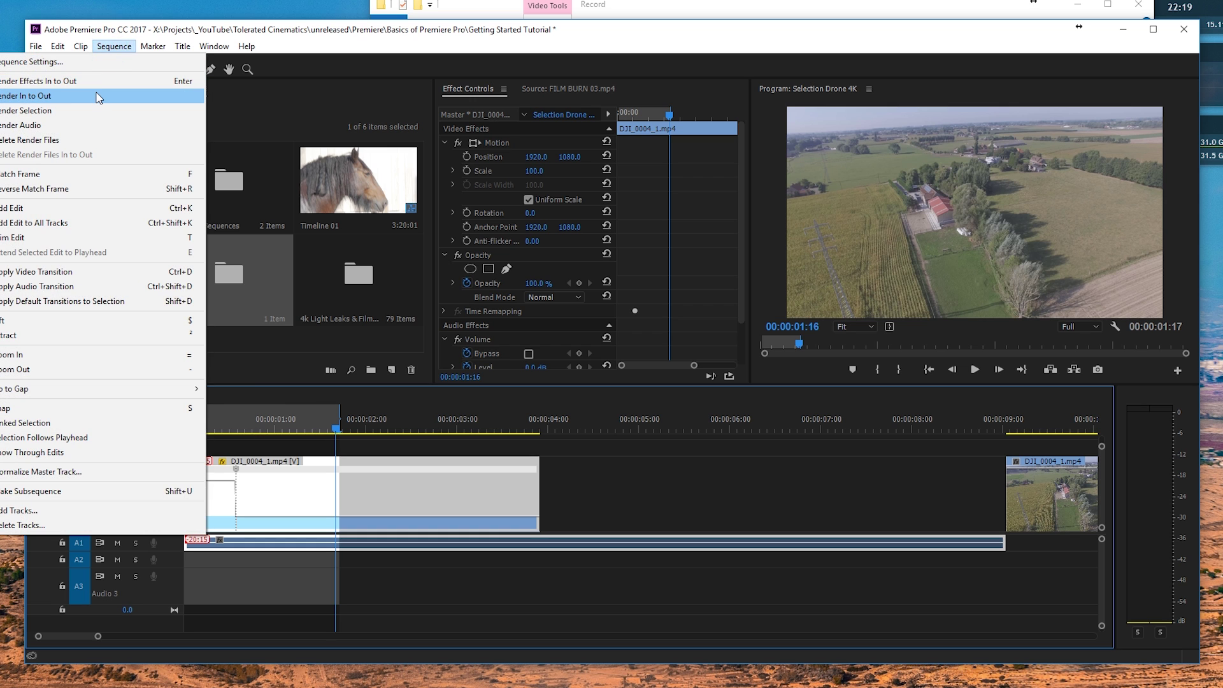
click(96, 89)
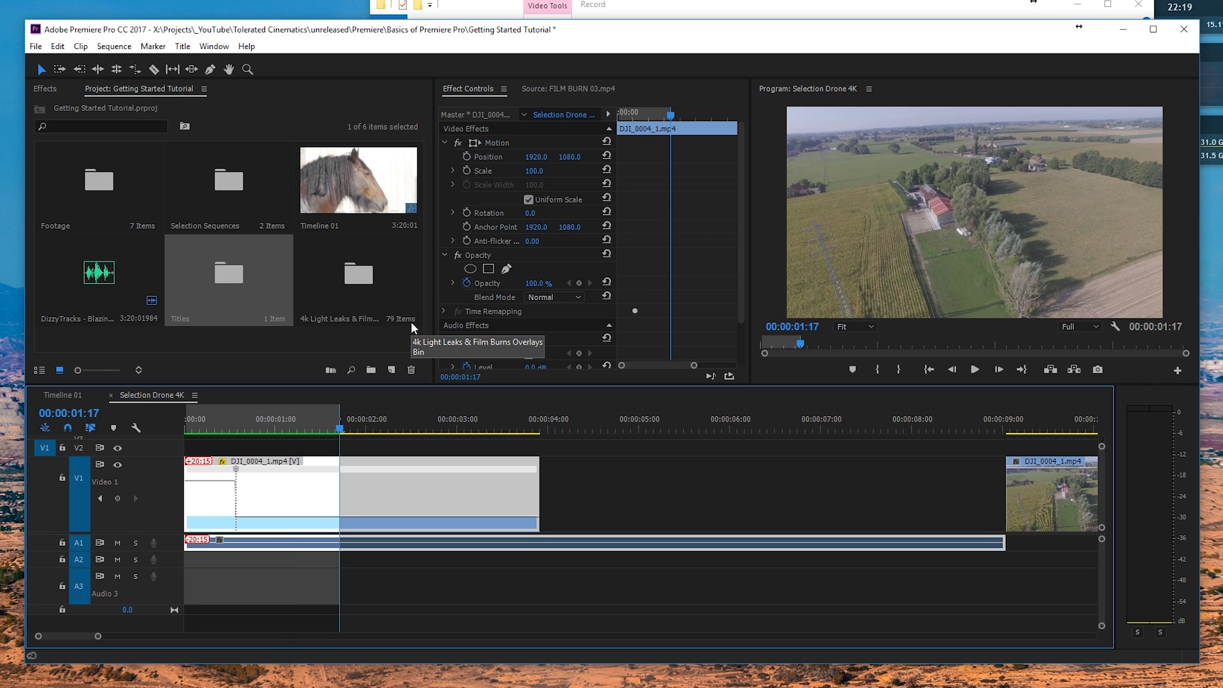
Step: Play the sped-up opening from the start several times to check its speed
drag(264, 421, 105, 434)
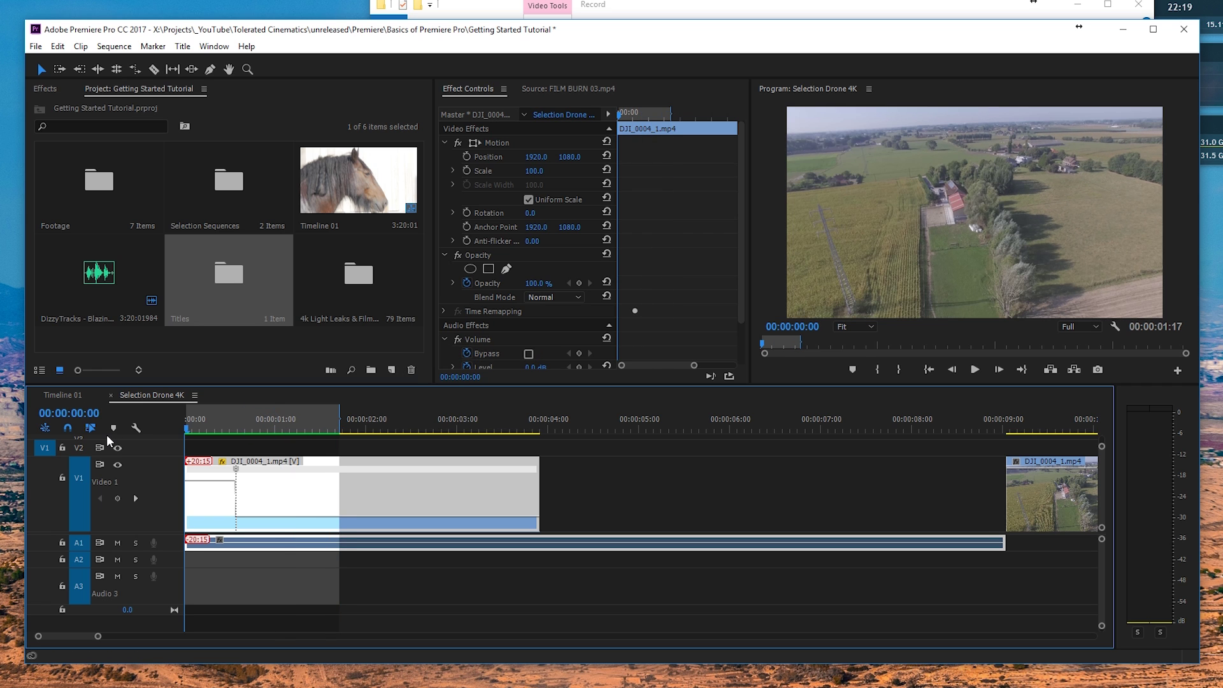
key(space)
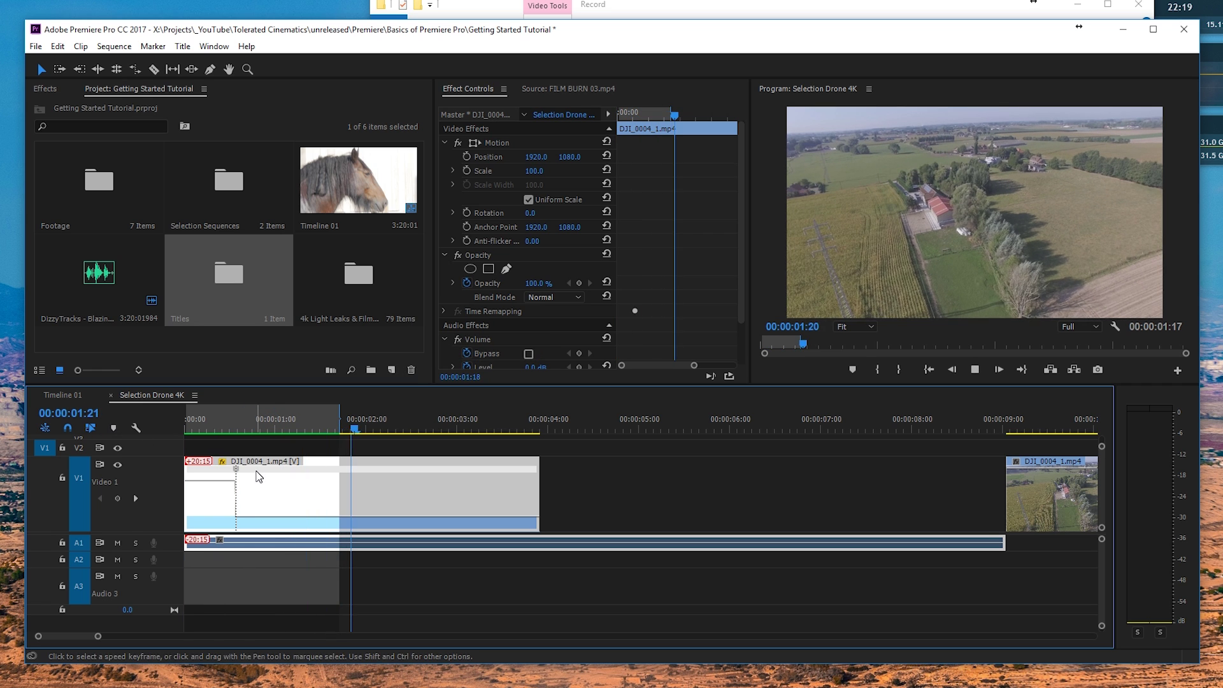
key(space)
drag(238, 422, 152, 433)
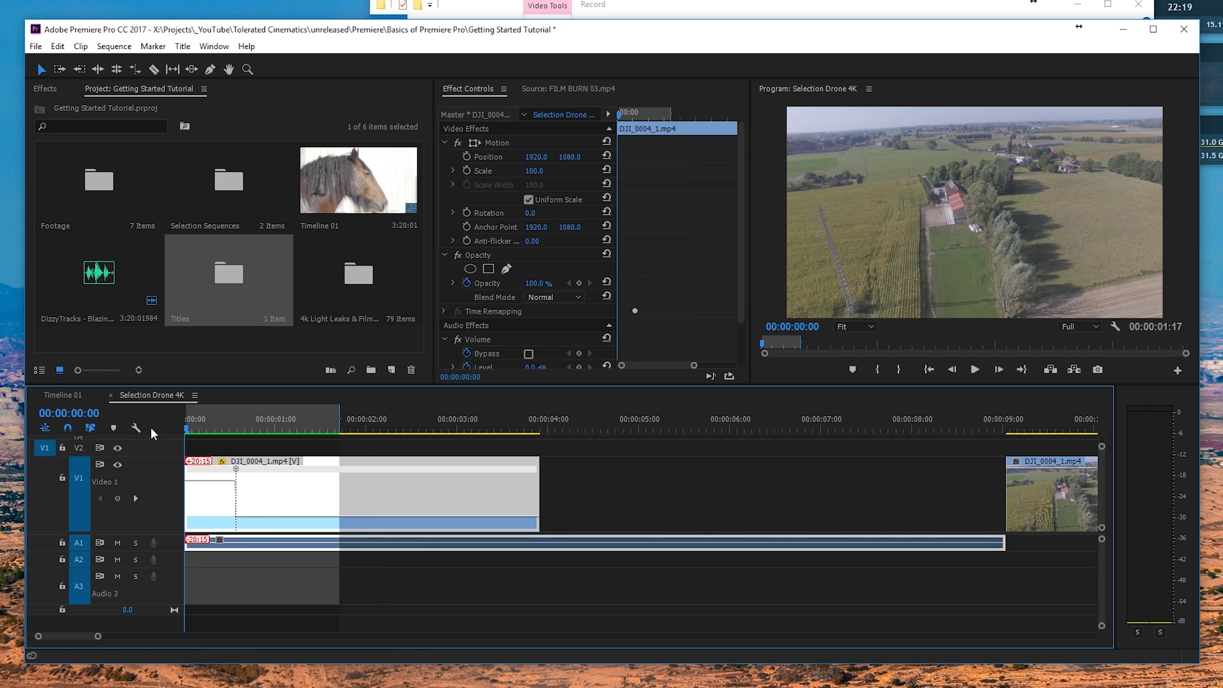
key(space)
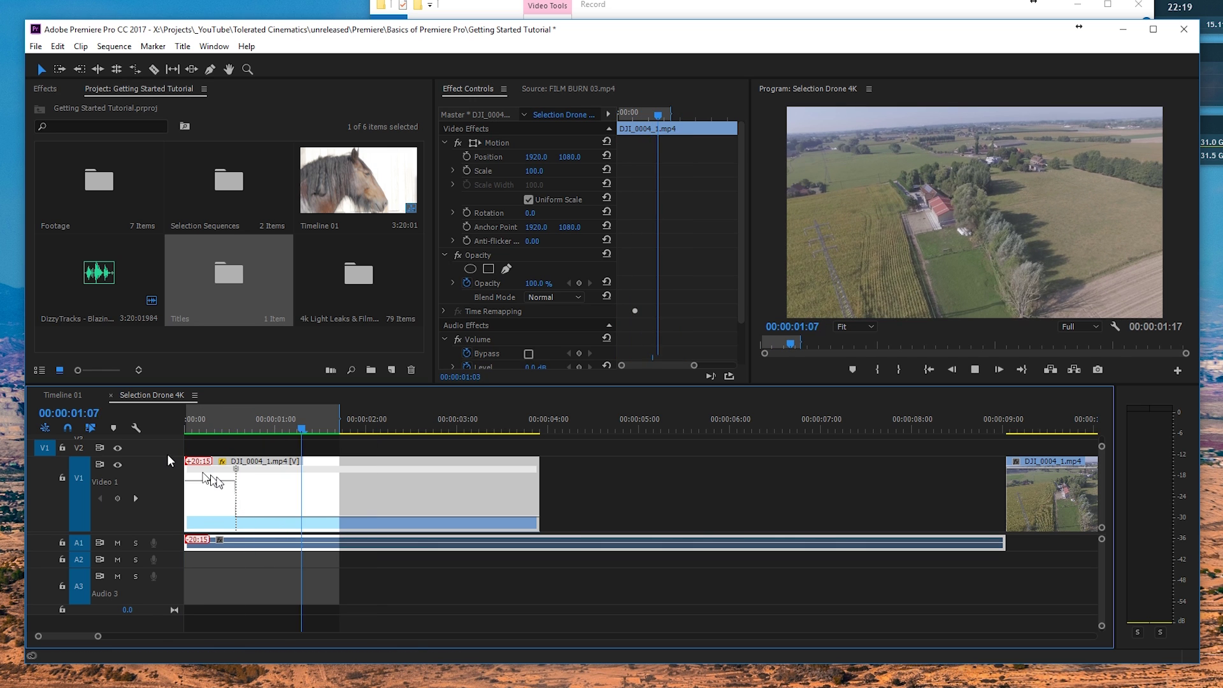
drag(242, 426, 169, 425)
key(space)
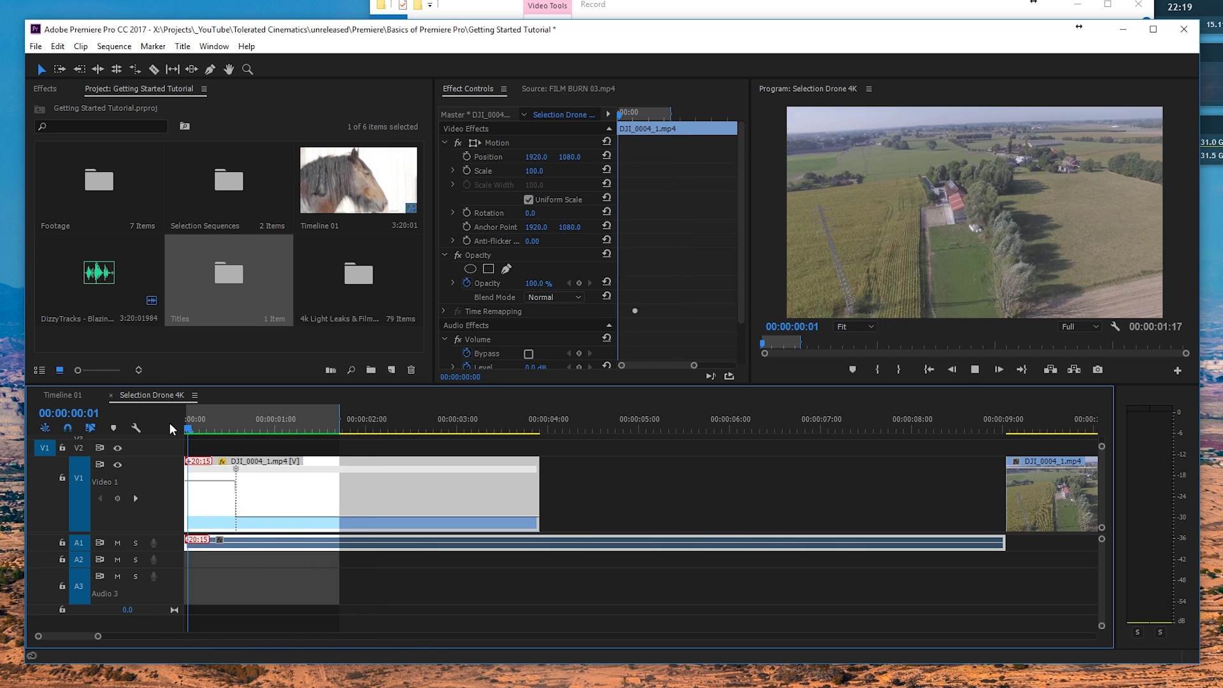
Step: Split the speed keyframe into a gradual ramp and select the ramp to reveal its ease
key(space)
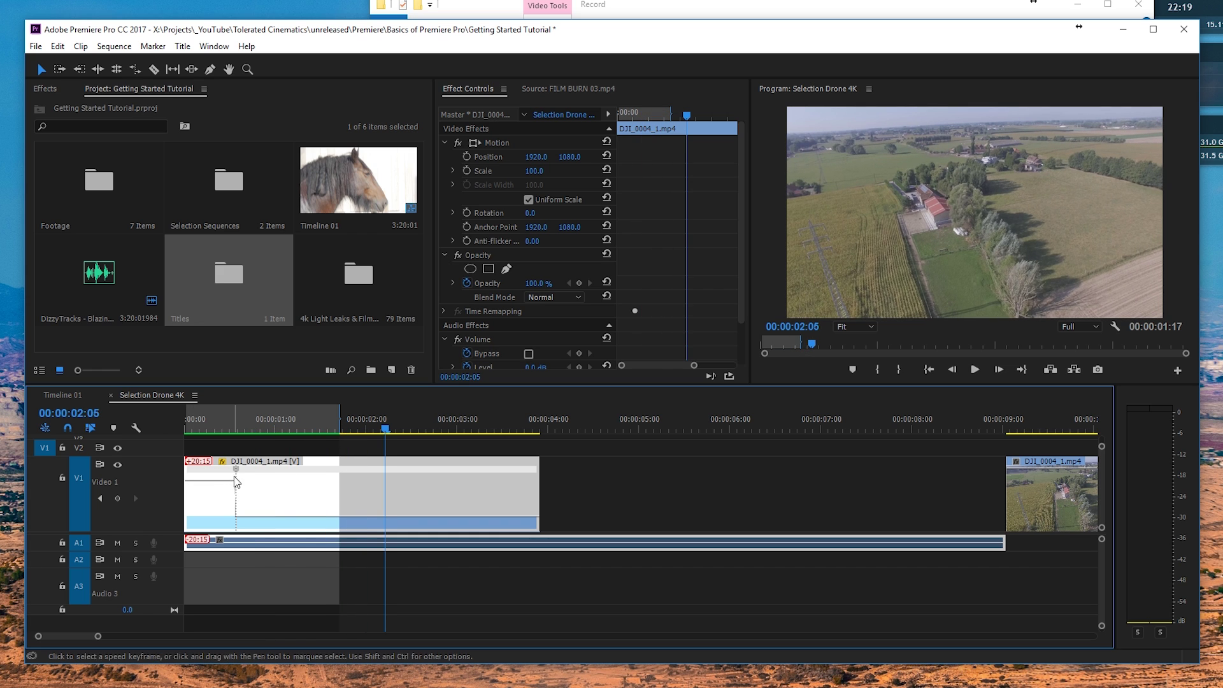
mouse_move(238, 471)
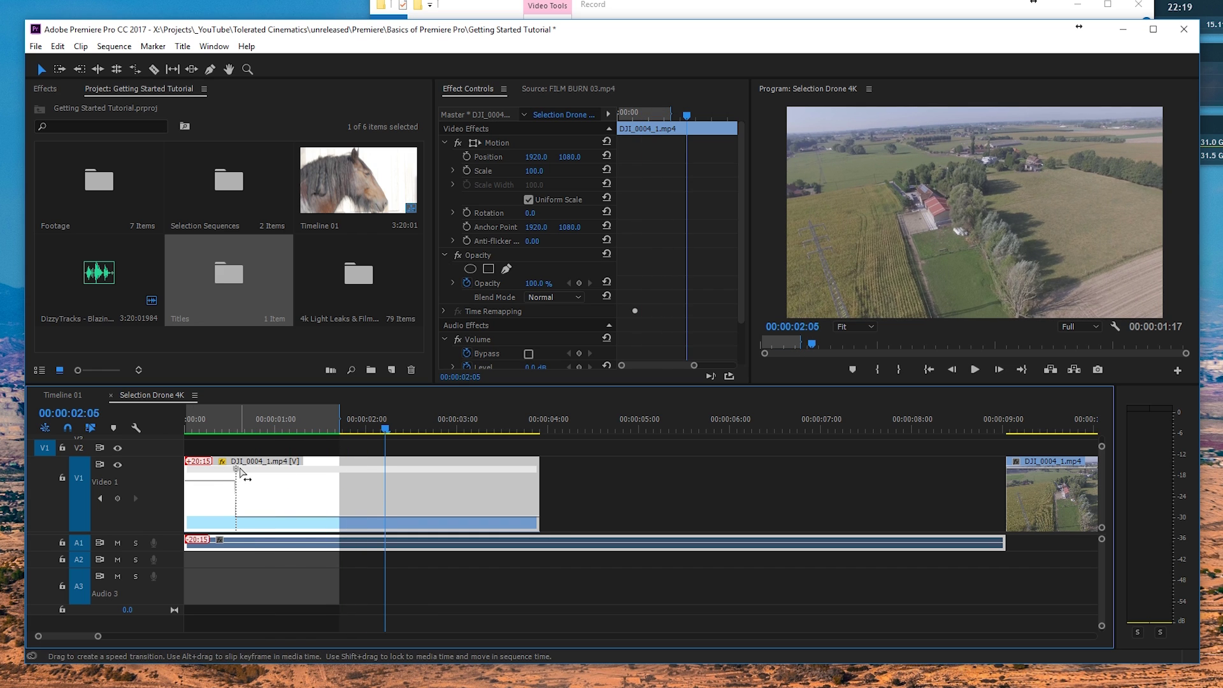
drag(237, 472, 248, 472)
click(246, 507)
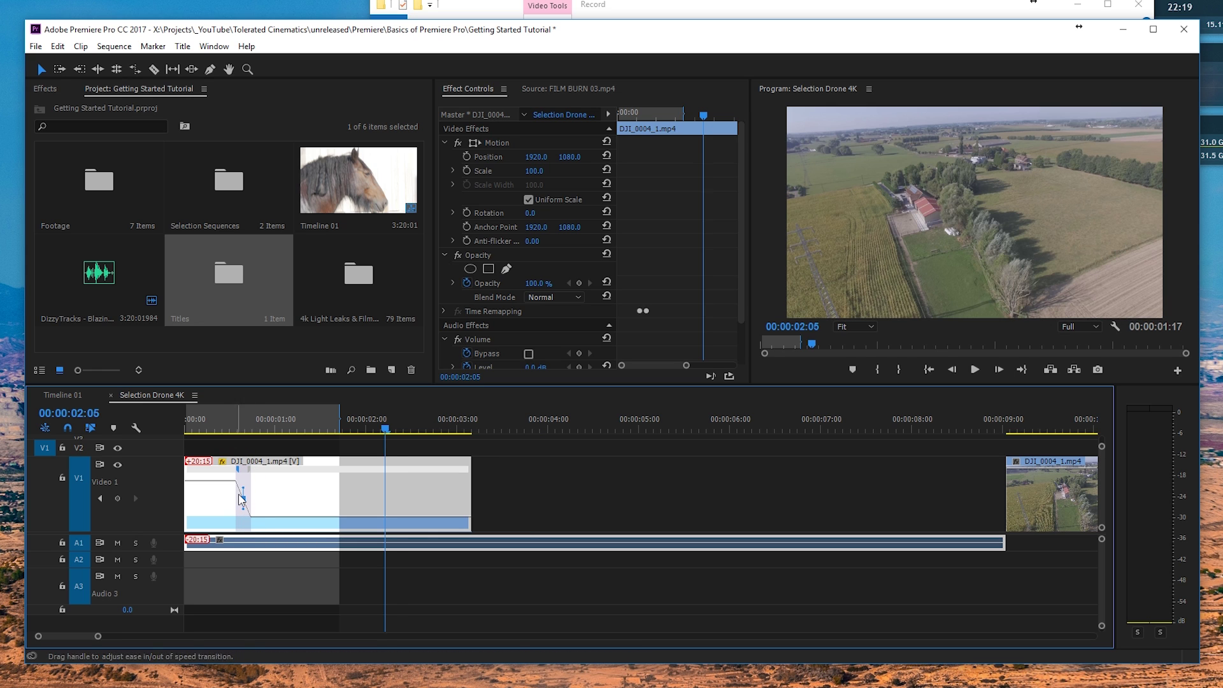
Step: Preview the ramp from 00:00:00:10, then reshape the ramp on the drone clip
click(226, 427)
drag(226, 427, 222, 426)
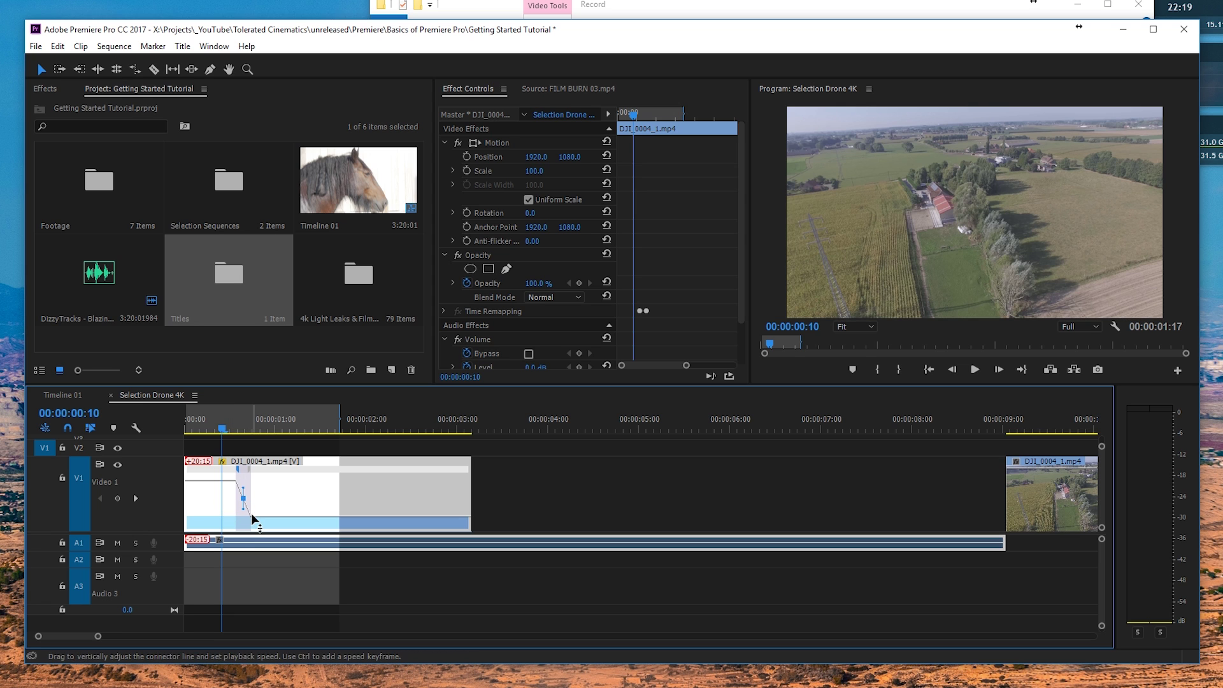
key(space)
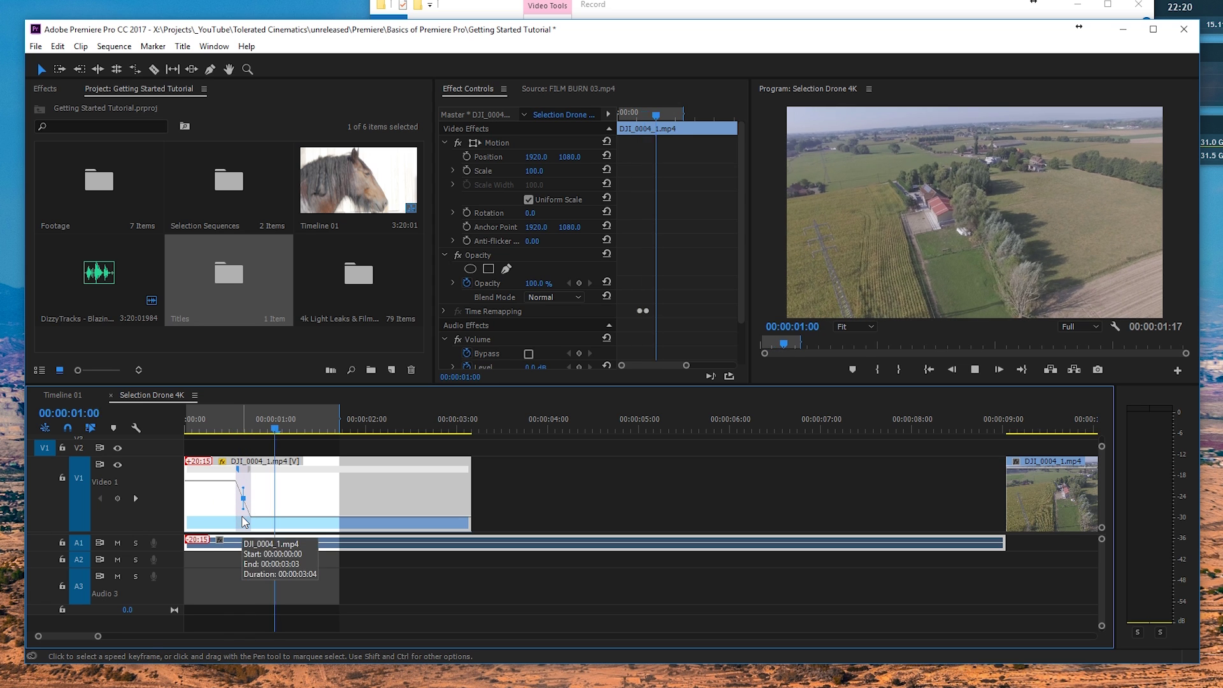
drag(267, 425, 226, 428)
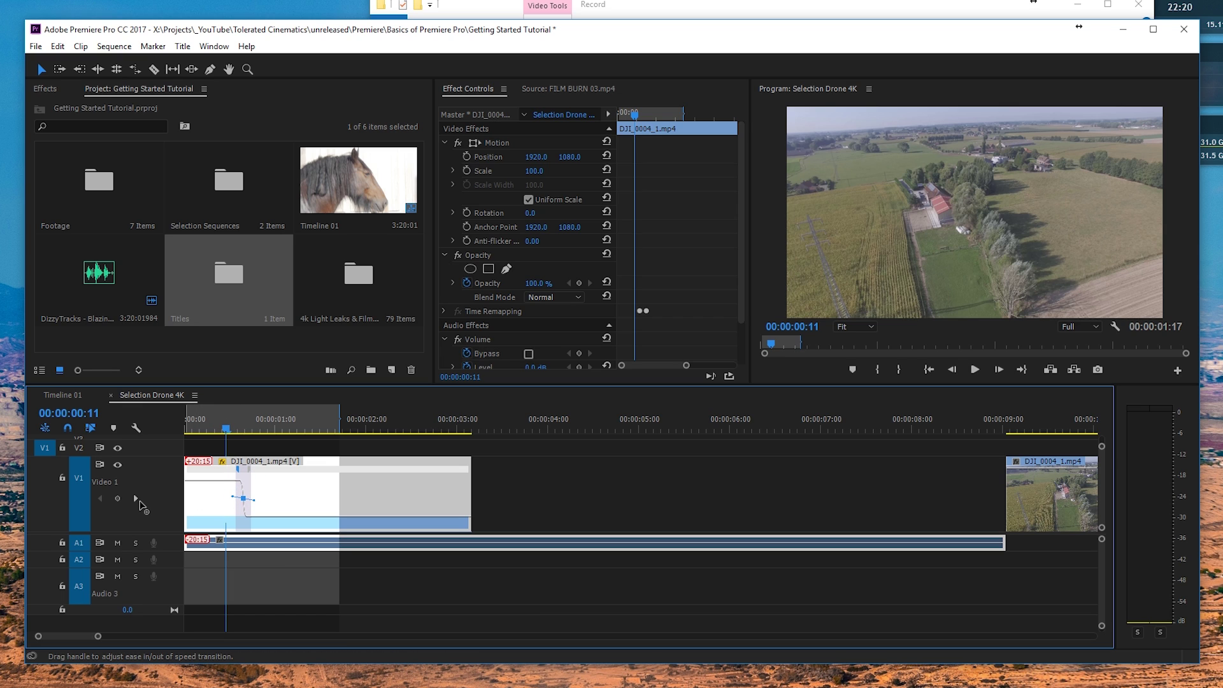
drag(248, 469, 318, 484)
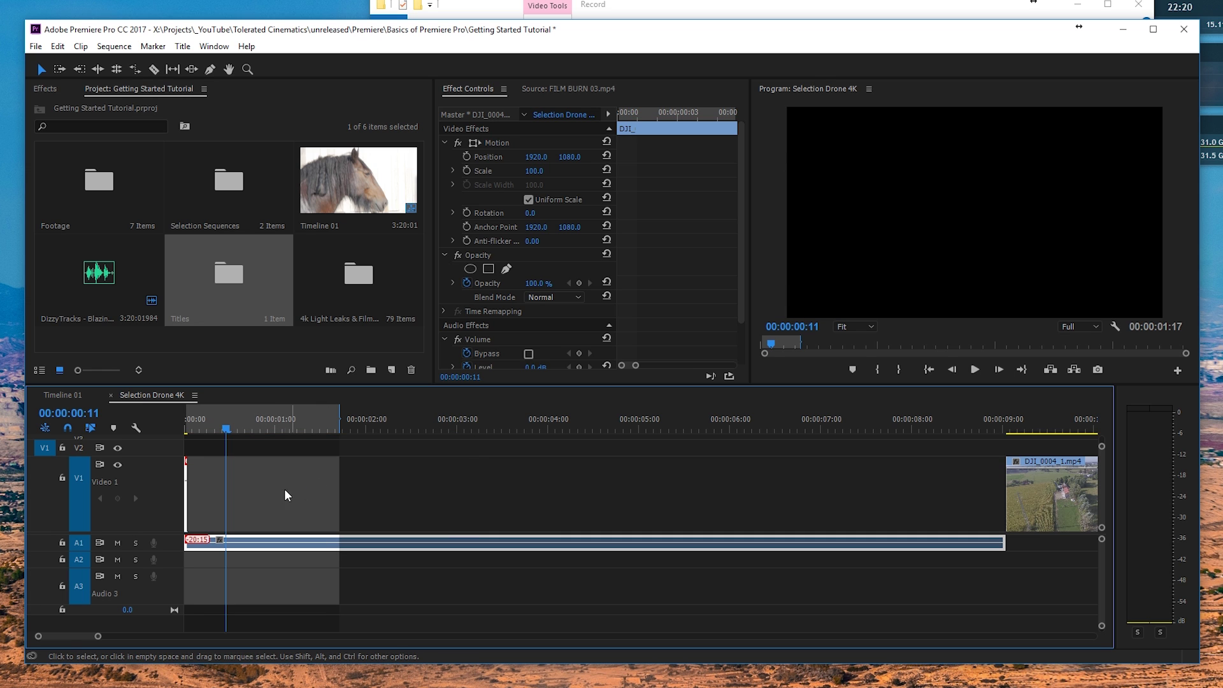
Step: Zoom the timeline out and widen the drone clip's speed ramp for a gentler slowdown
click(230, 500)
key(minus)
key(minus)
key(minus)
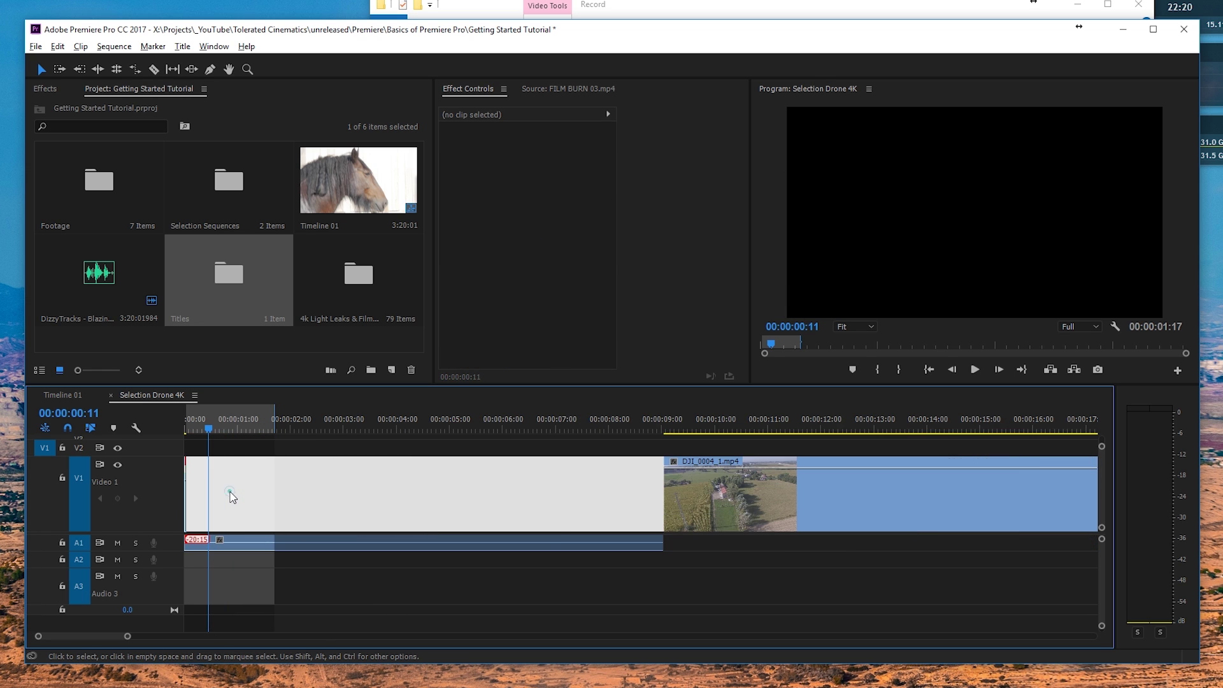
click(233, 495)
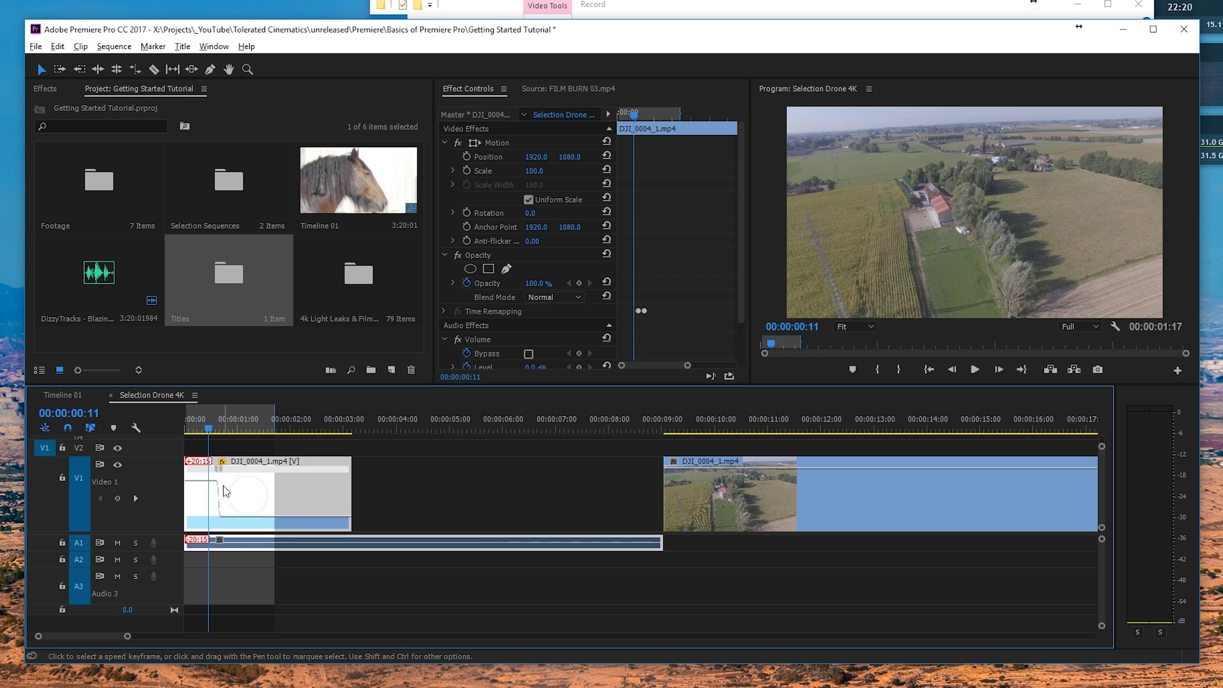
mouse_move(223, 473)
mouse_down()
mouse_move(275, 476)
mouse_move(207, 477)
mouse_up()
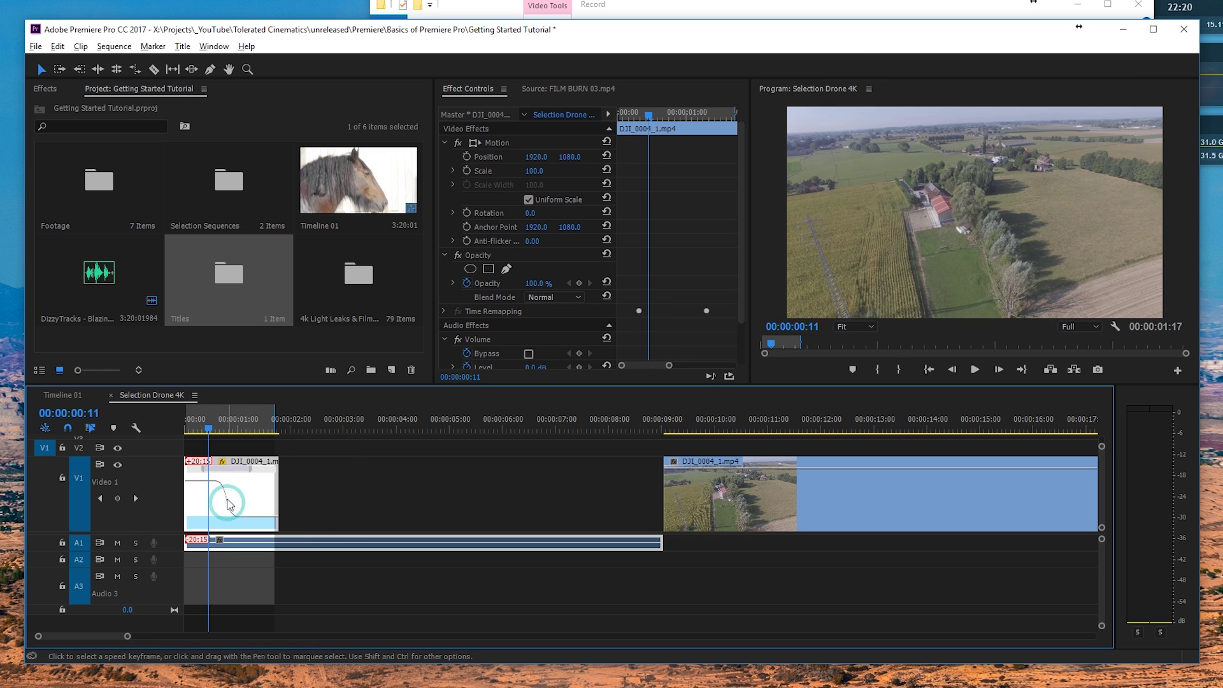
Step: Drag the ramp's Bezier handle into a smooth eased curve and preview it from the start
click(229, 503)
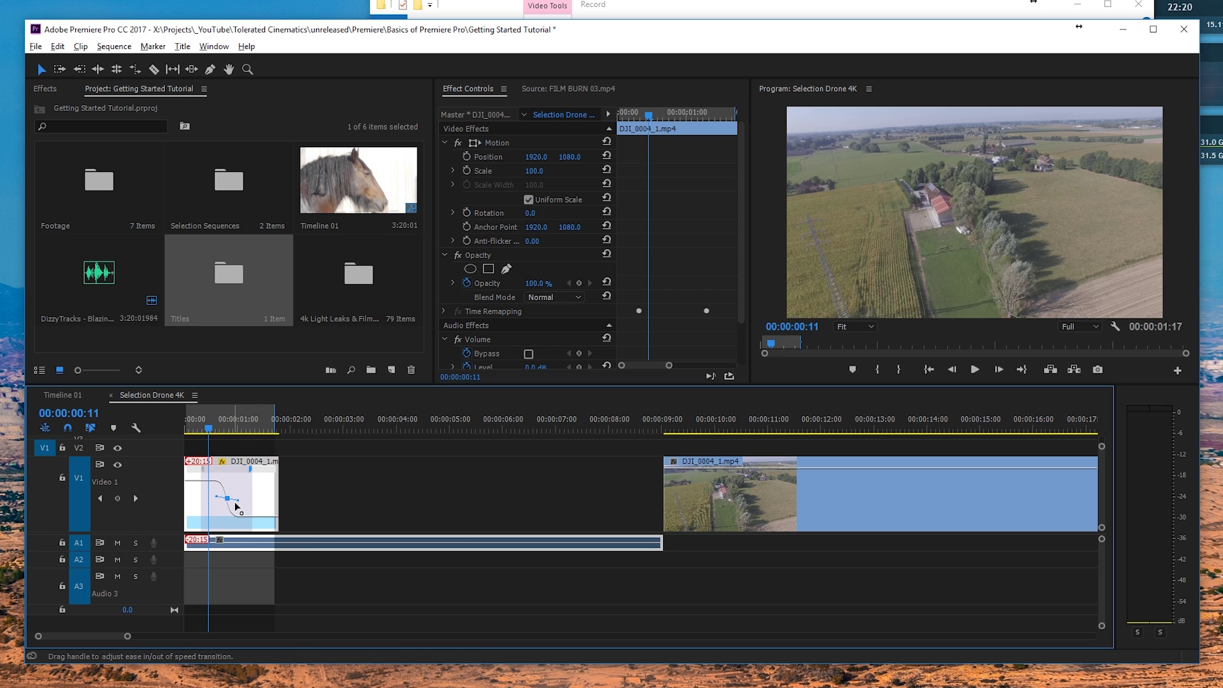
drag(235, 503, 234, 510)
drag(216, 545, 223, 535)
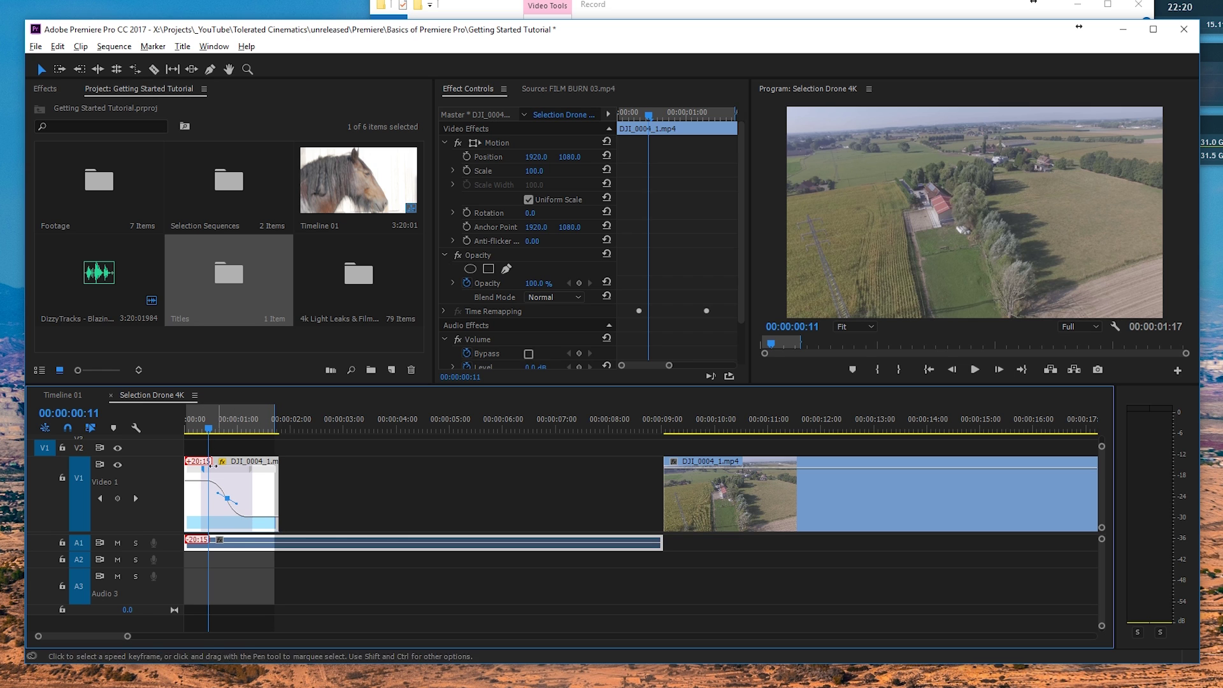
drag(208, 430, 189, 433)
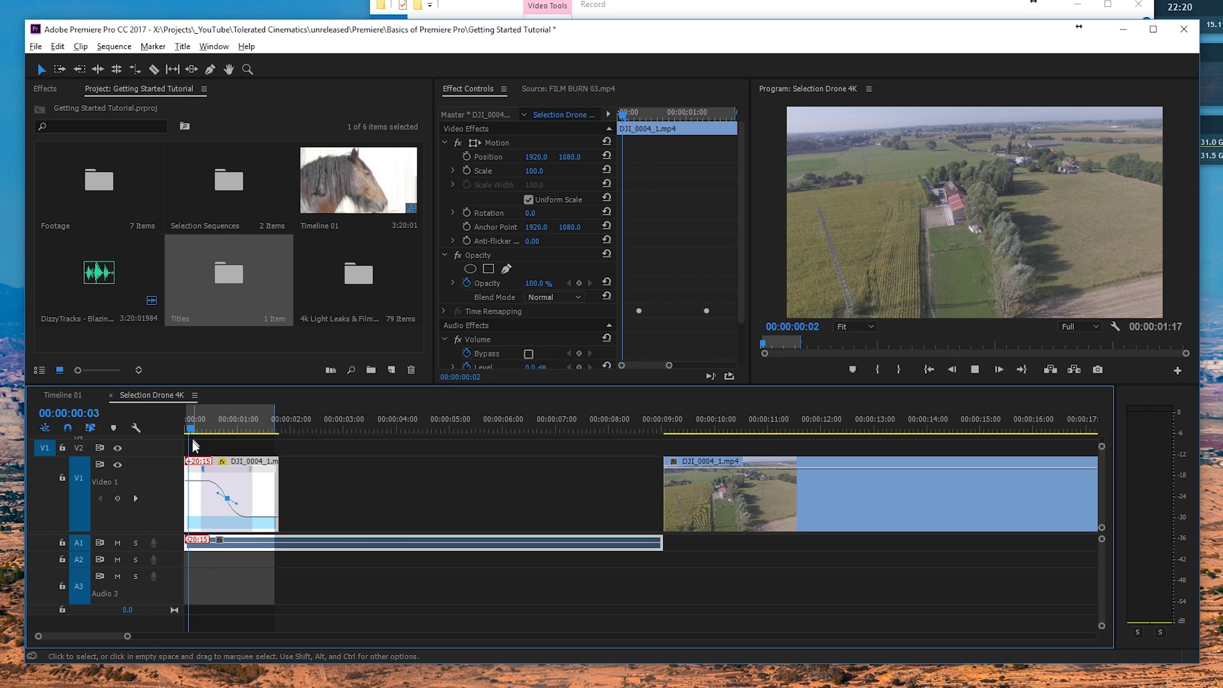
key(space)
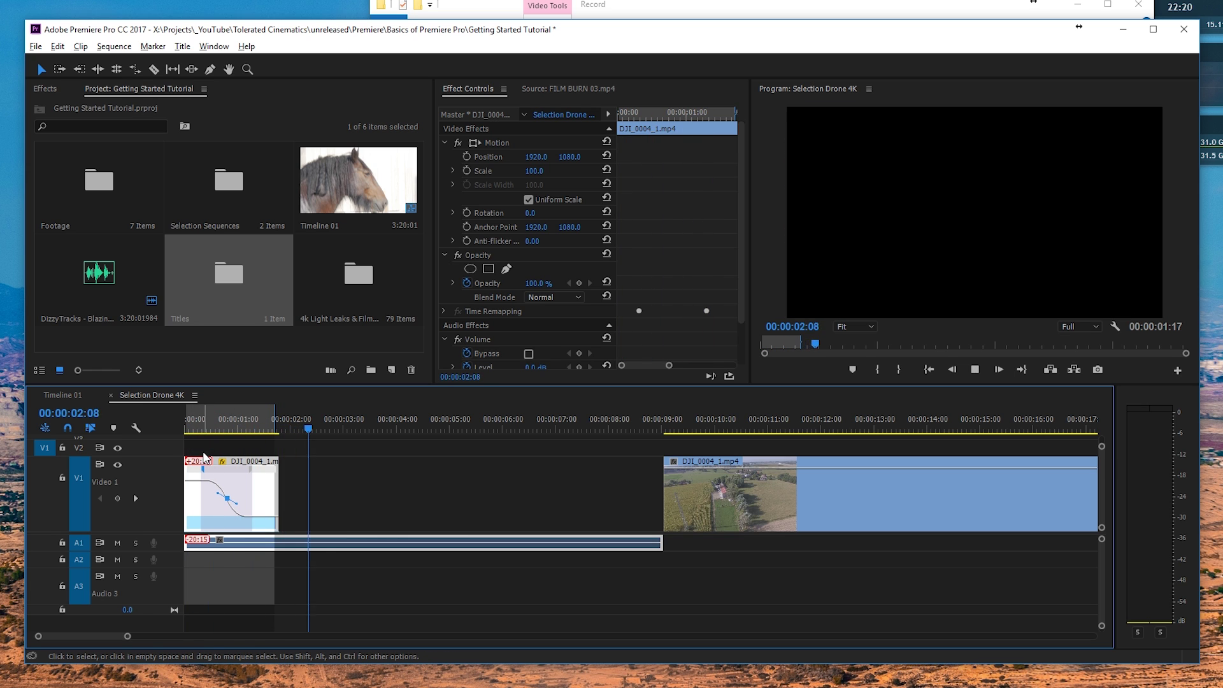
Step: Lengthen the drone clip by extending its end by 00:00:02:15 and extending its start
drag(278, 477, 485, 486)
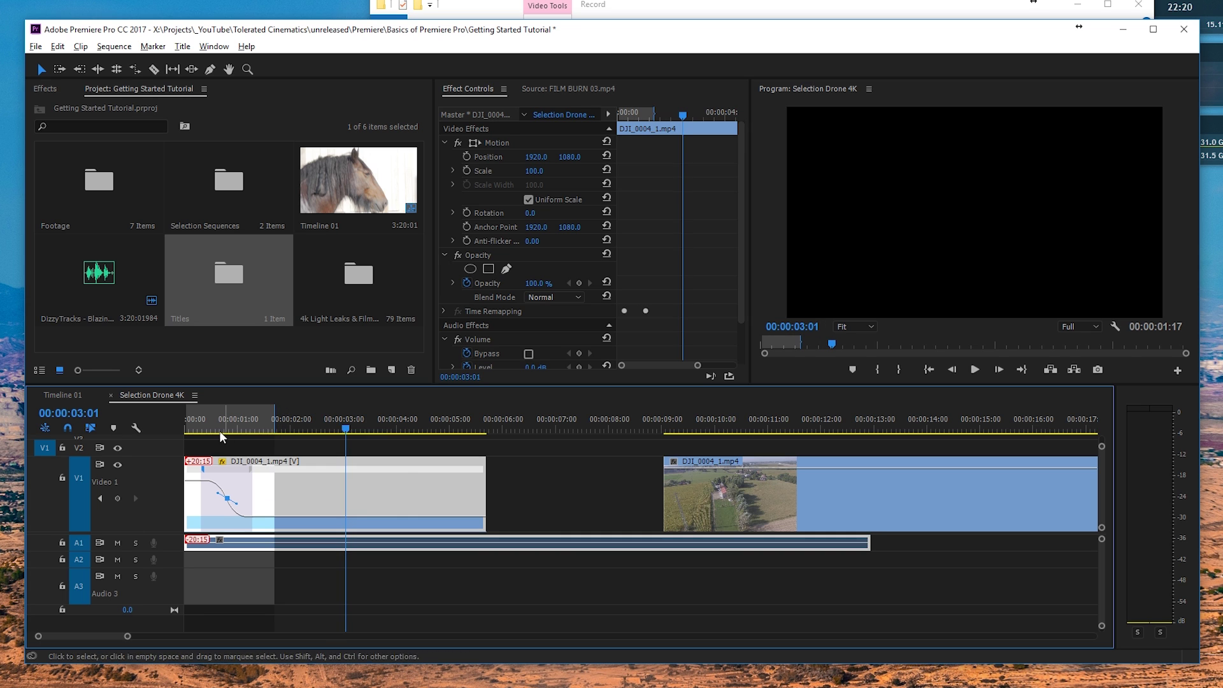
drag(219, 430, 154, 427)
drag(319, 490, 451, 490)
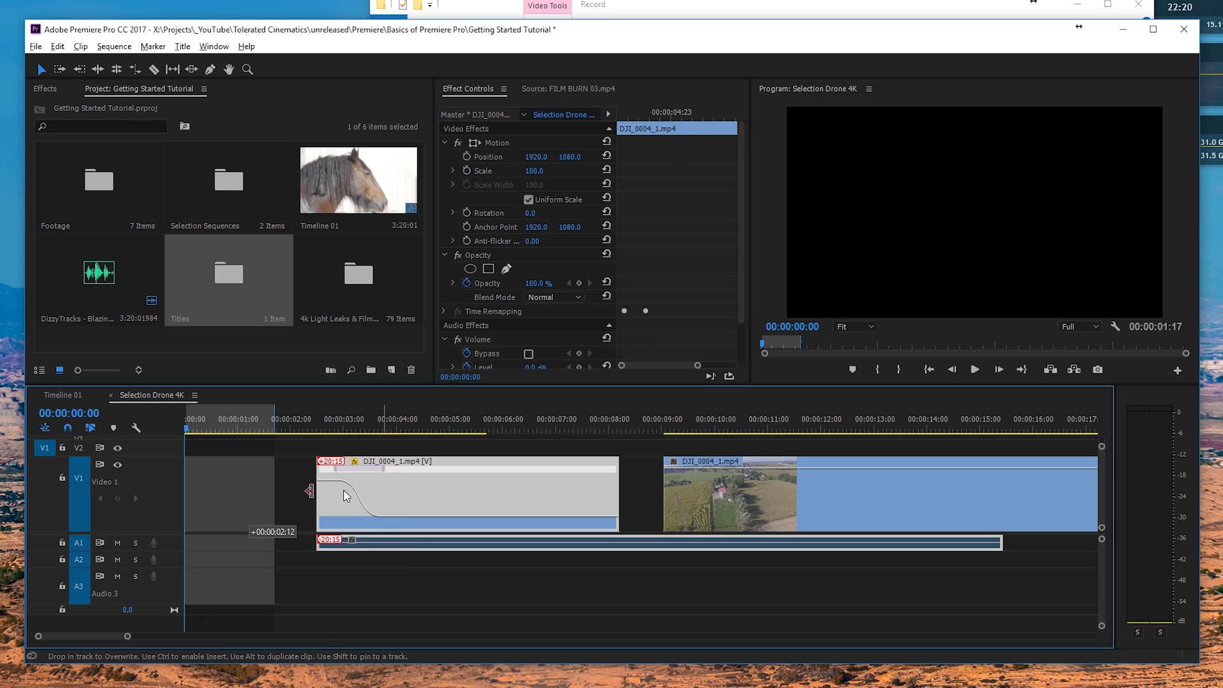
drag(316, 486, 214, 485)
Step: Move the clip to 00:00:00:00, mark an out point at its end, and render previews
drag(300, 465, 242, 471)
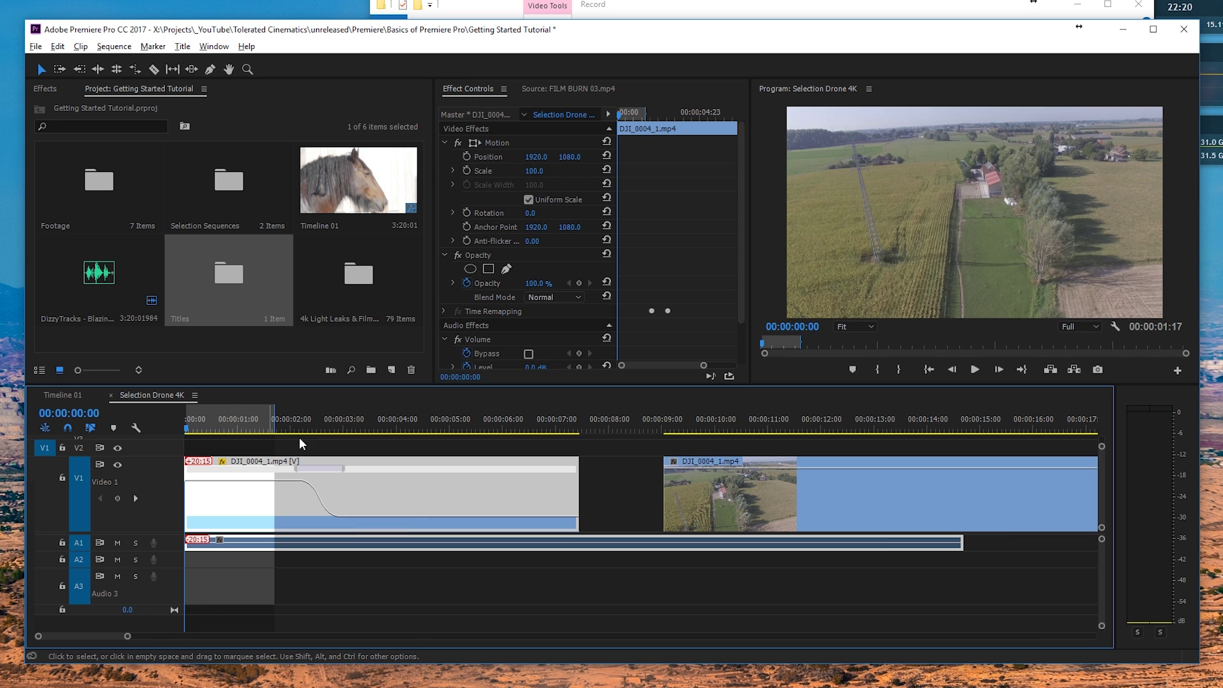
drag(306, 425, 575, 419)
key(o)
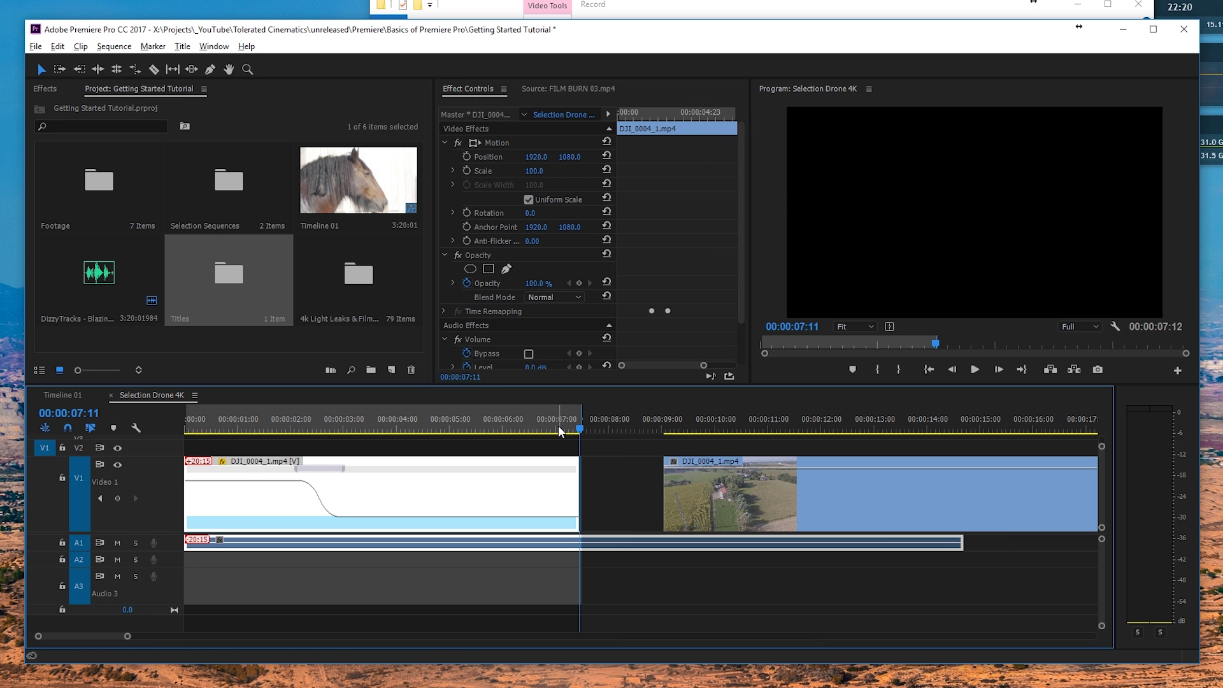
right_click(538, 423)
key(Escape)
key(Return)
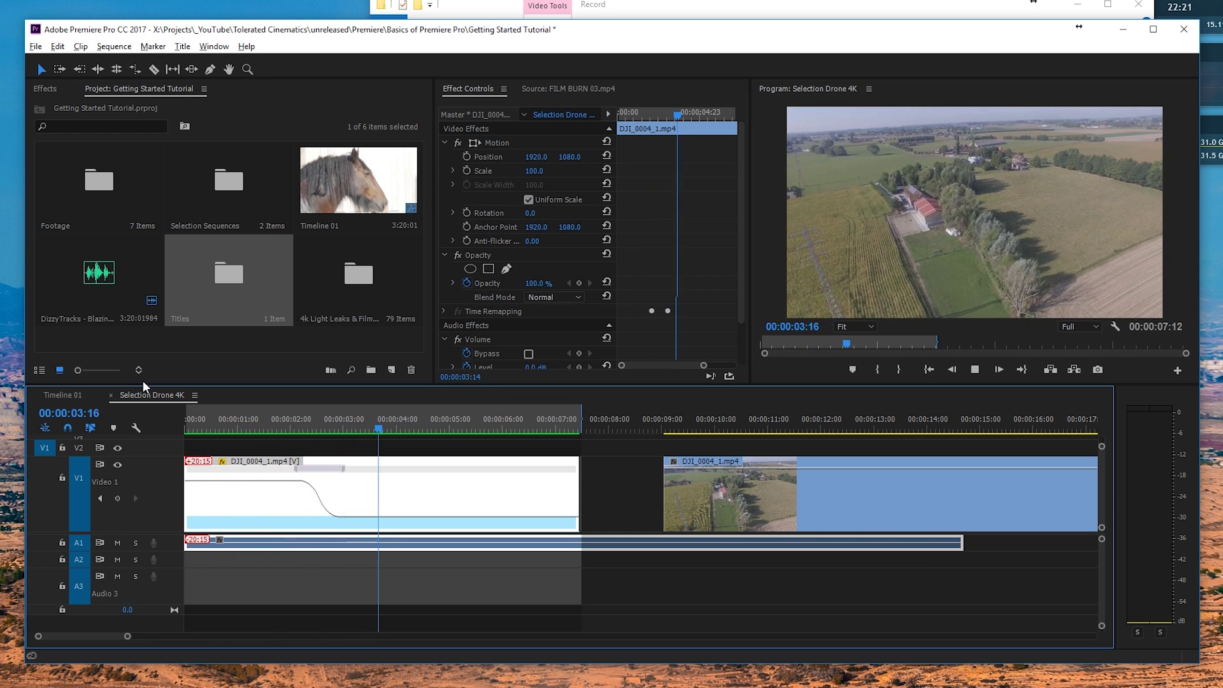
Step: Add a speed keyframe at 00:00:05:03, raise the following section to 647%, and split the keyframe into a ramp
drag(349, 423, 295, 422)
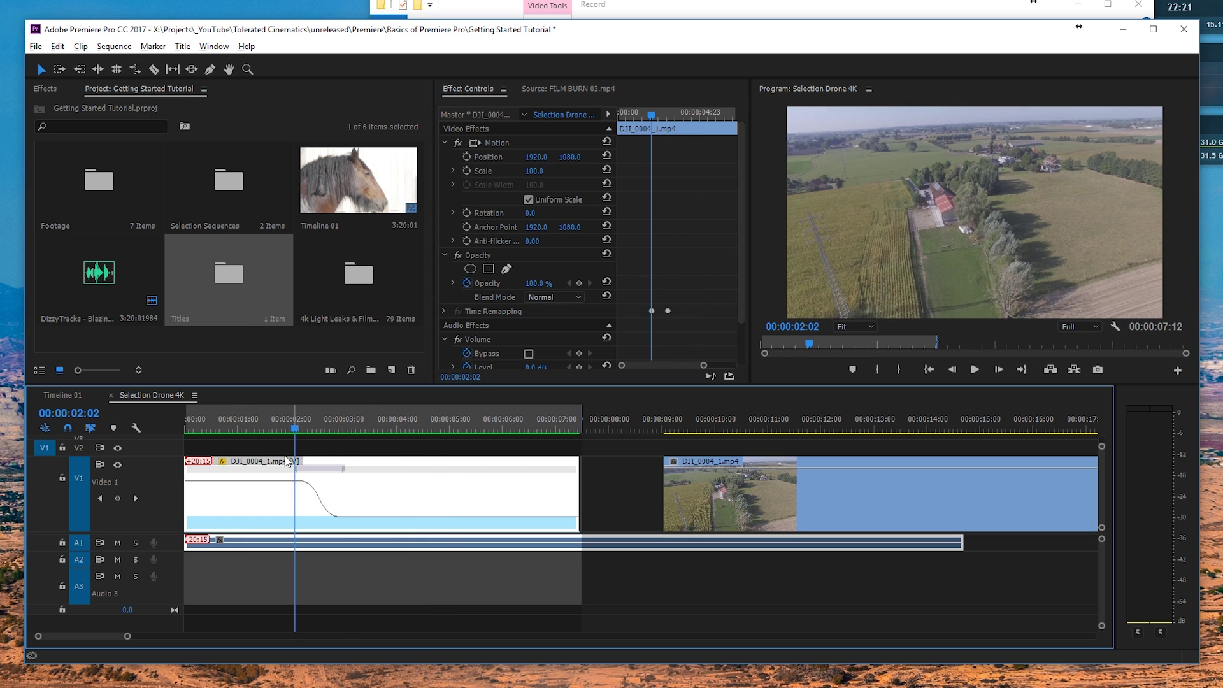
click(456, 426)
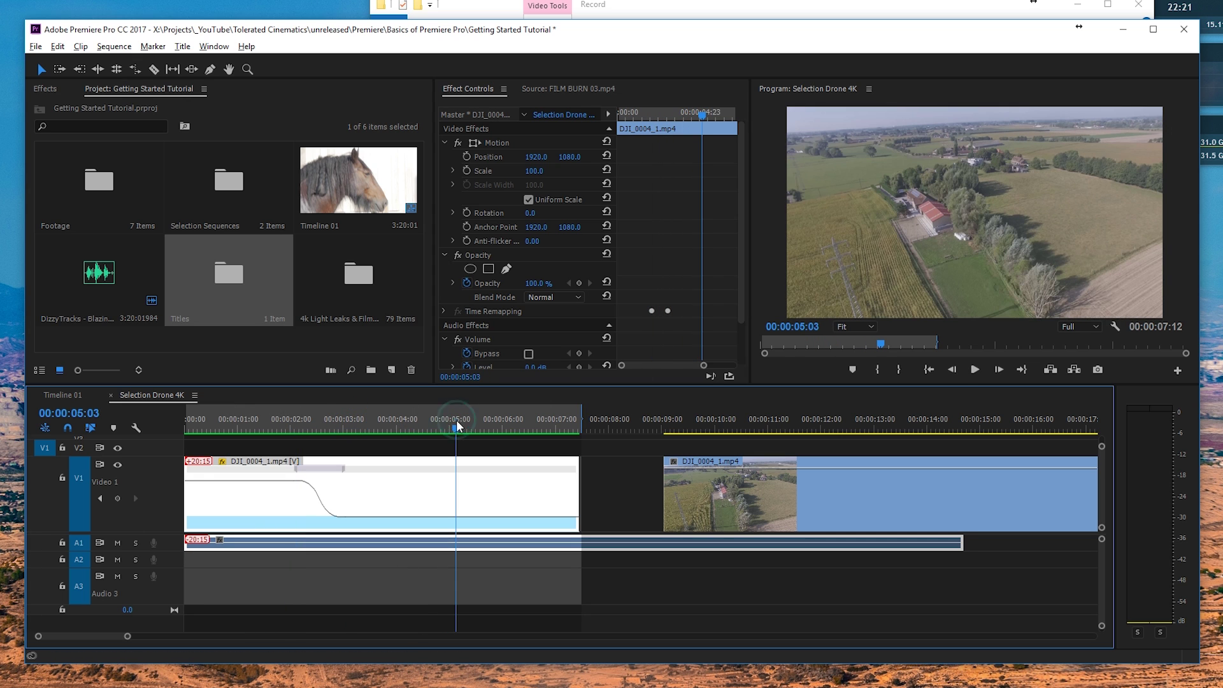
click(118, 498)
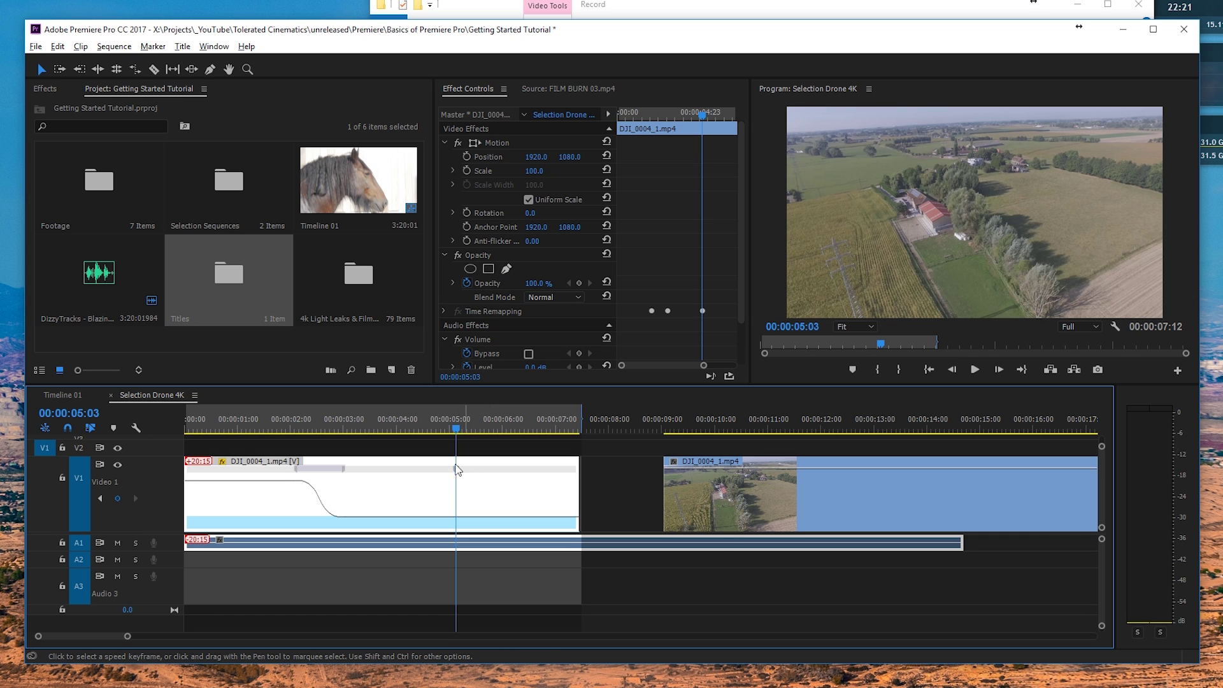
drag(127, 636, 80, 636)
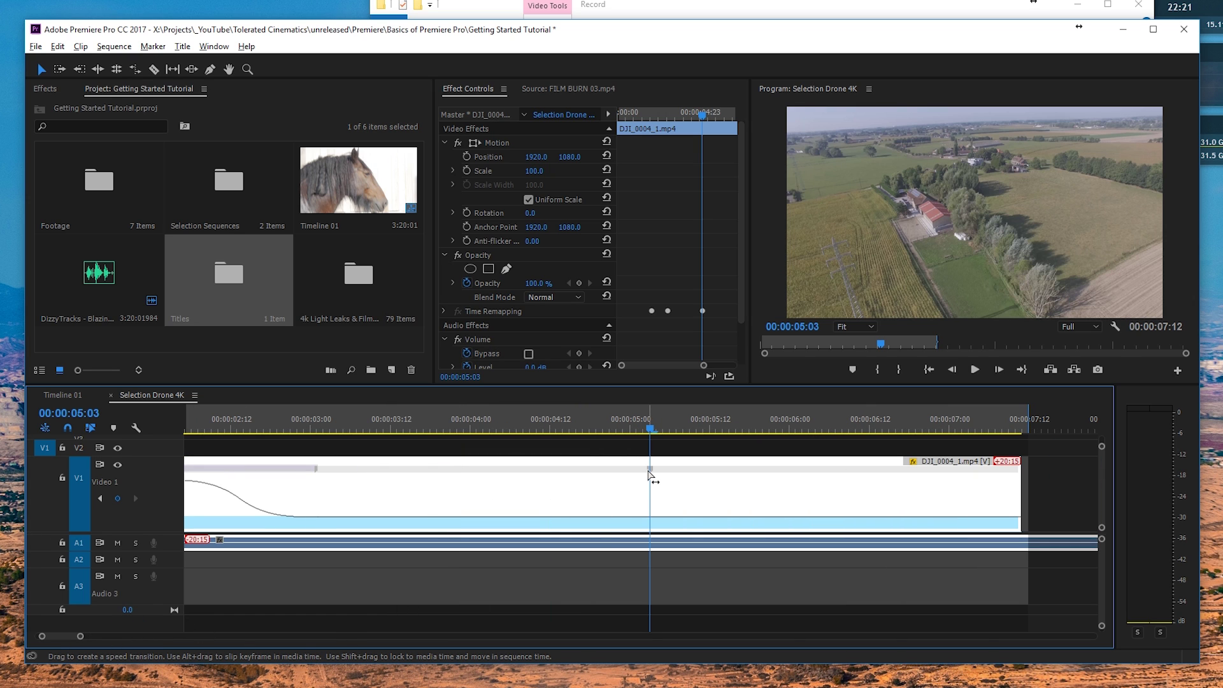
drag(674, 517, 687, 4)
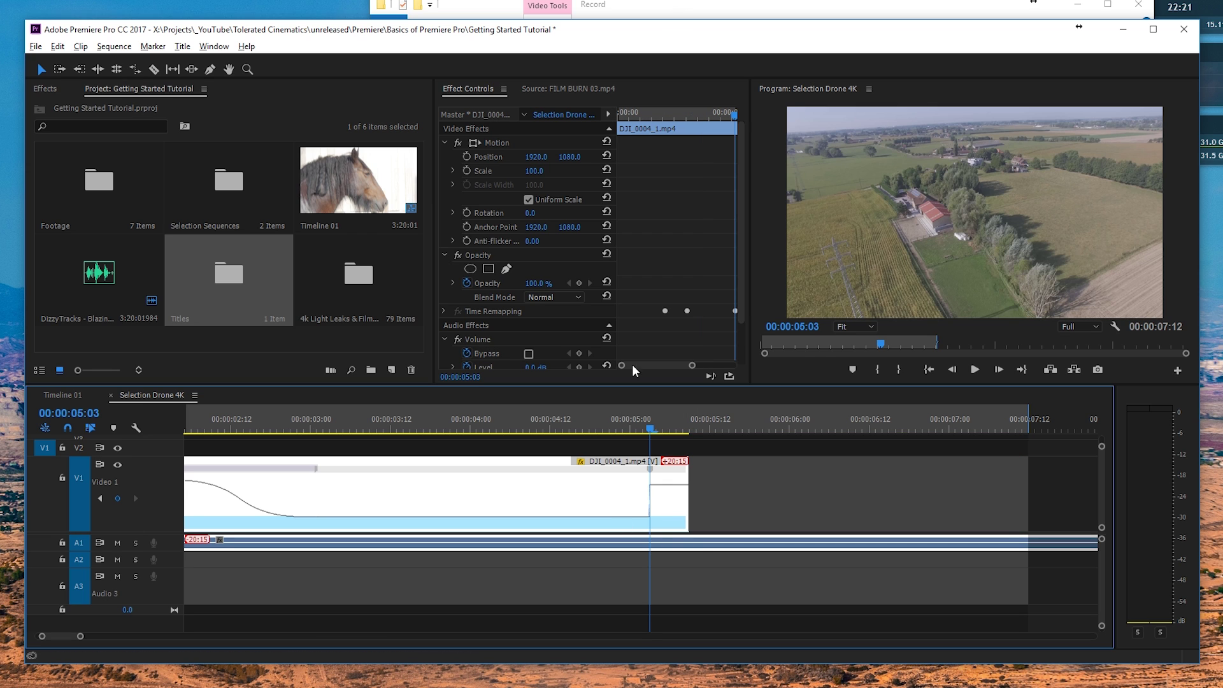
drag(651, 474, 510, 499)
click(519, 427)
drag(521, 424, 489, 423)
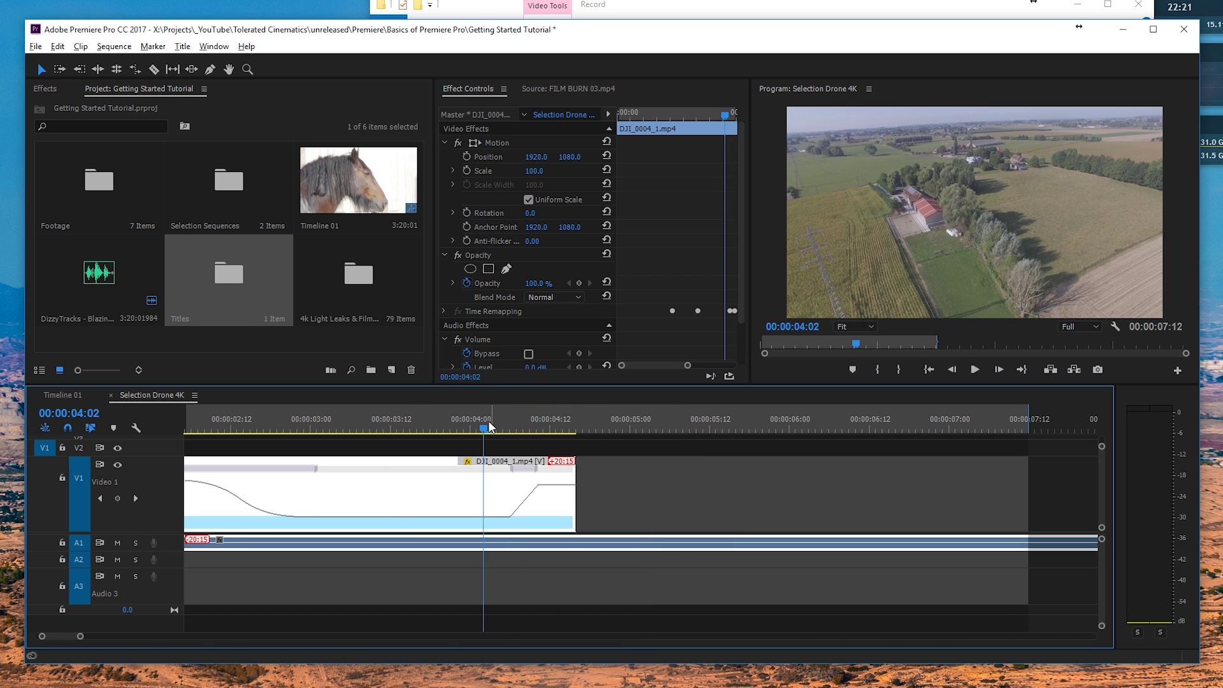
right_click(496, 497)
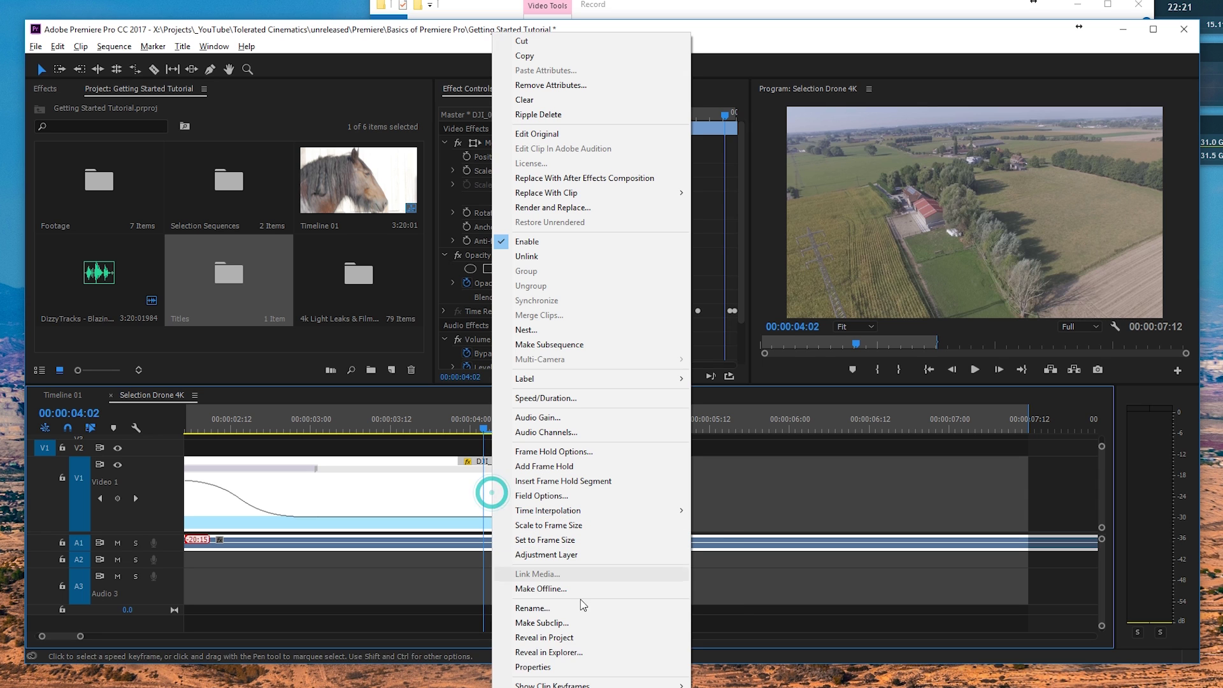
click(418, 492)
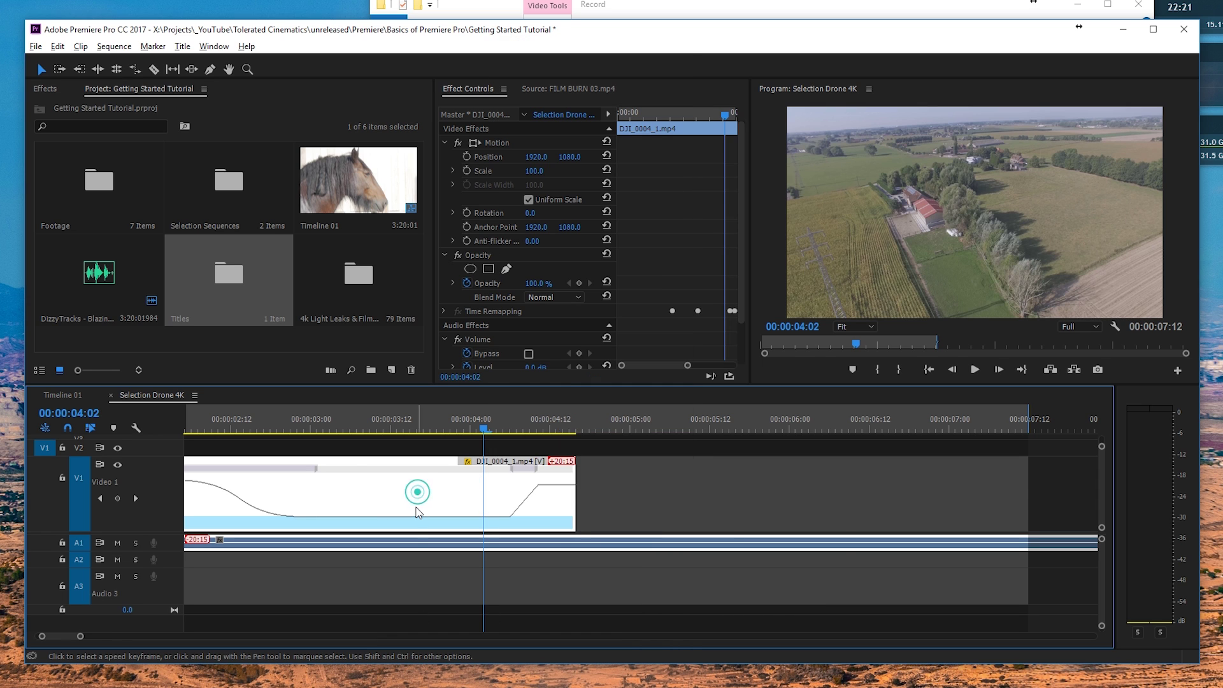
scroll(417, 503, down, 5)
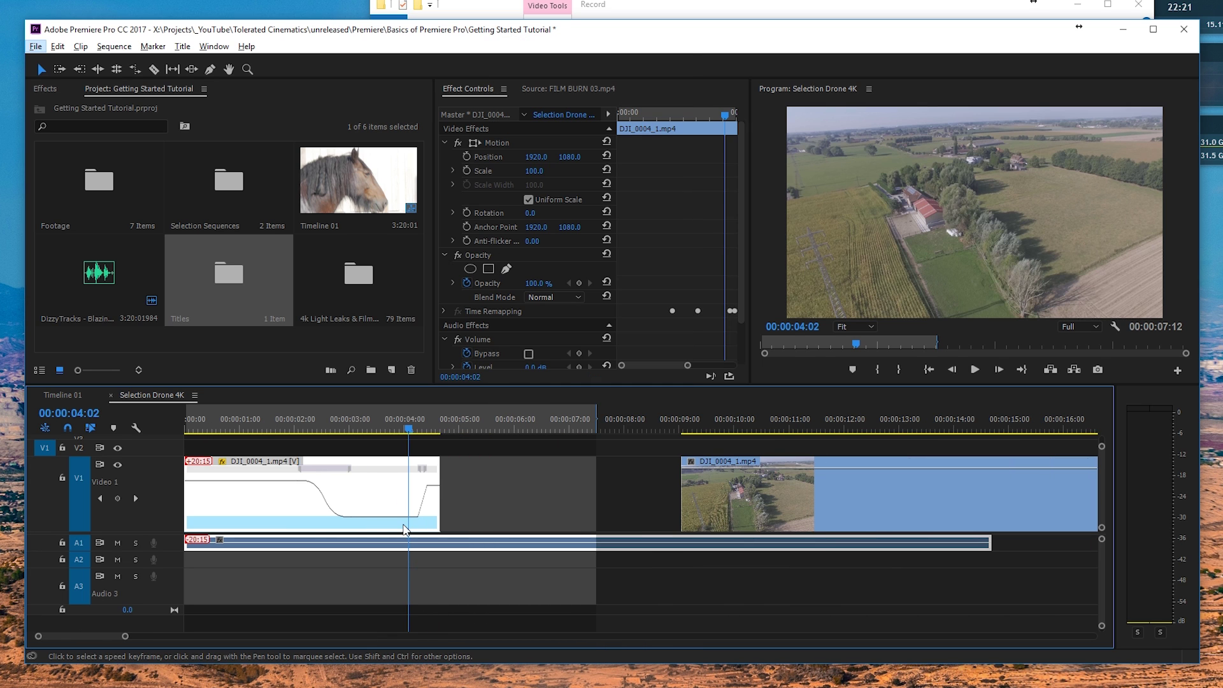
click(240, 644)
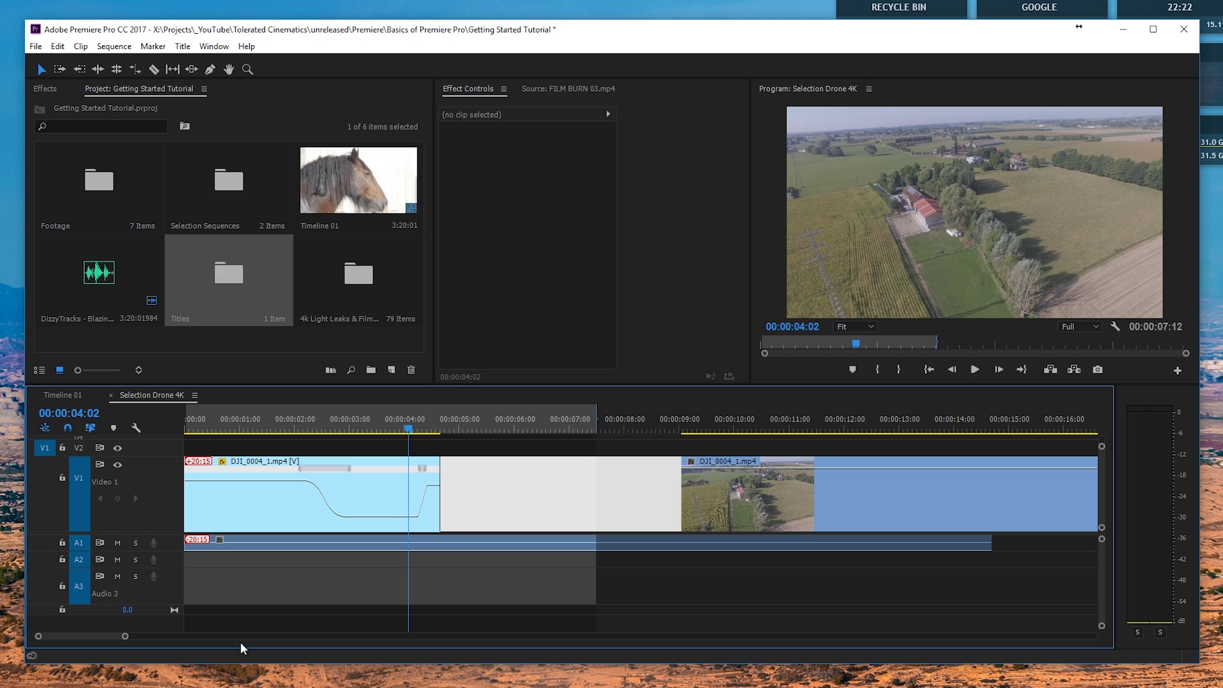